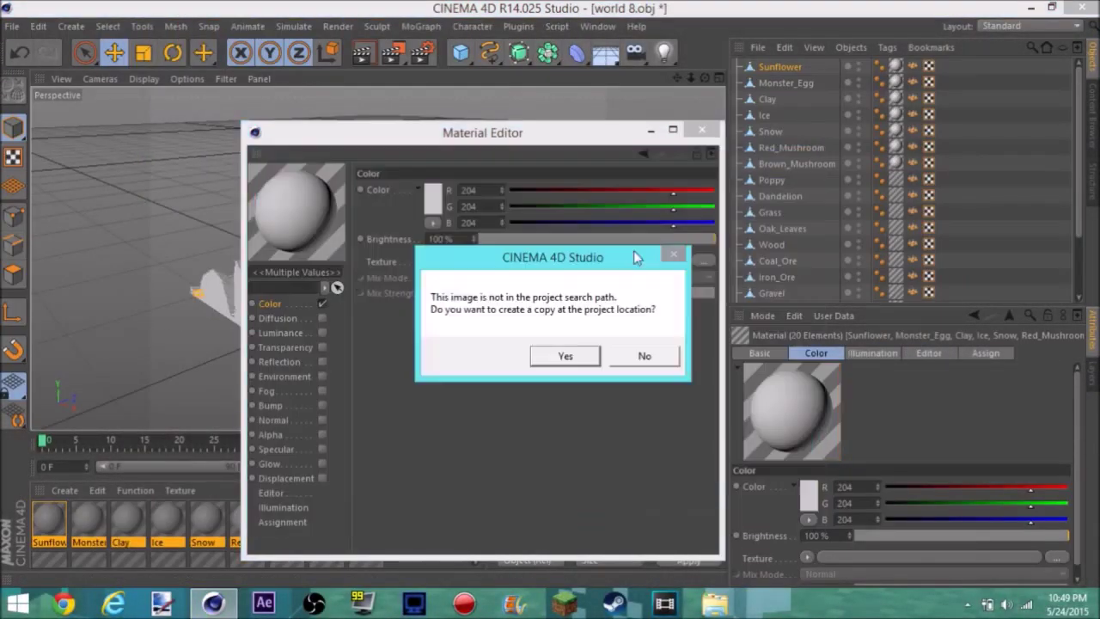
Load the block texture into the materials' Color channel and enable its Alpha transparency.
{"action": "left_click", "coordinate": [644, 356]}
{"action": "left_click", "coordinate": [322, 434]}
{"action": "left_click", "coordinate": [703, 283]}
{"action": "left_click", "coordinate": [644, 355]}
{"action": "left_click", "coordinate": [702, 130]}
Add Ambient Occlusion and Global Illumination effects in Render Settings.
{"action": "key", "text": "ctrl+b"}
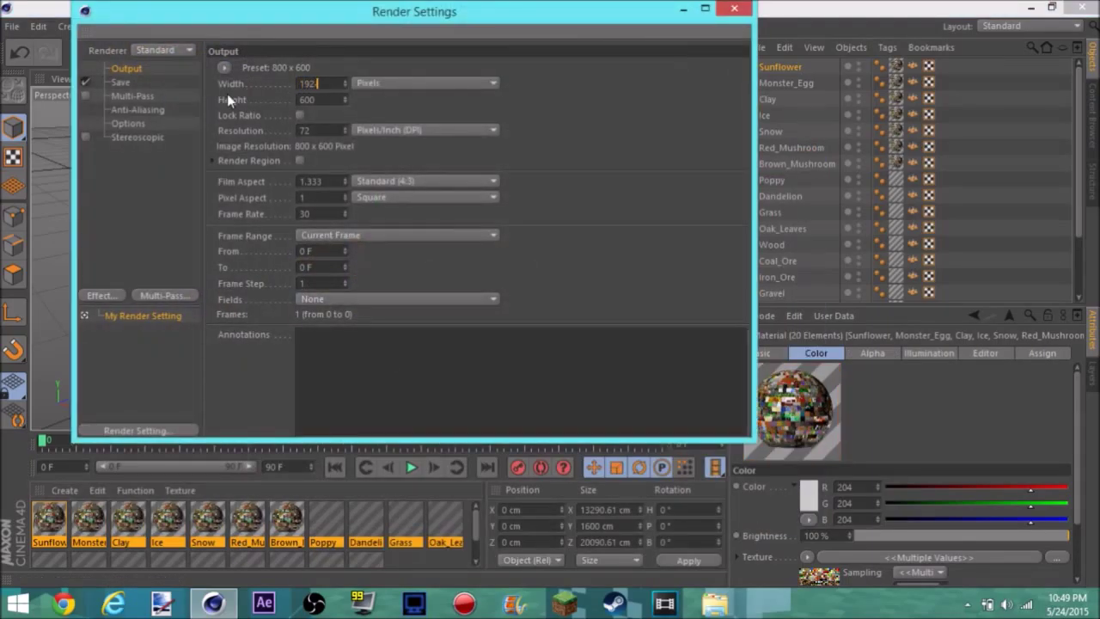
{"action": "left_click", "coordinate": [136, 109]}
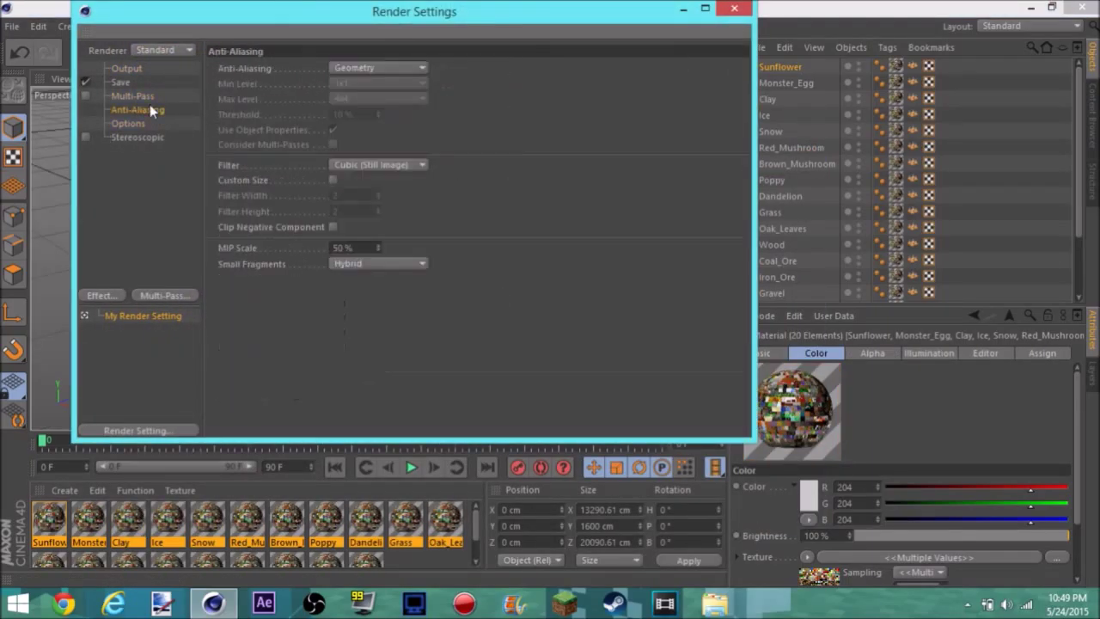
{"action": "left_click", "coordinate": [138, 137]}
{"action": "left_click", "coordinate": [101, 295]}
{"action": "left_click", "coordinate": [151, 253]}
{"action": "left_click", "coordinate": [112, 299]}
{"action": "left_click", "coordinate": [175, 351]}
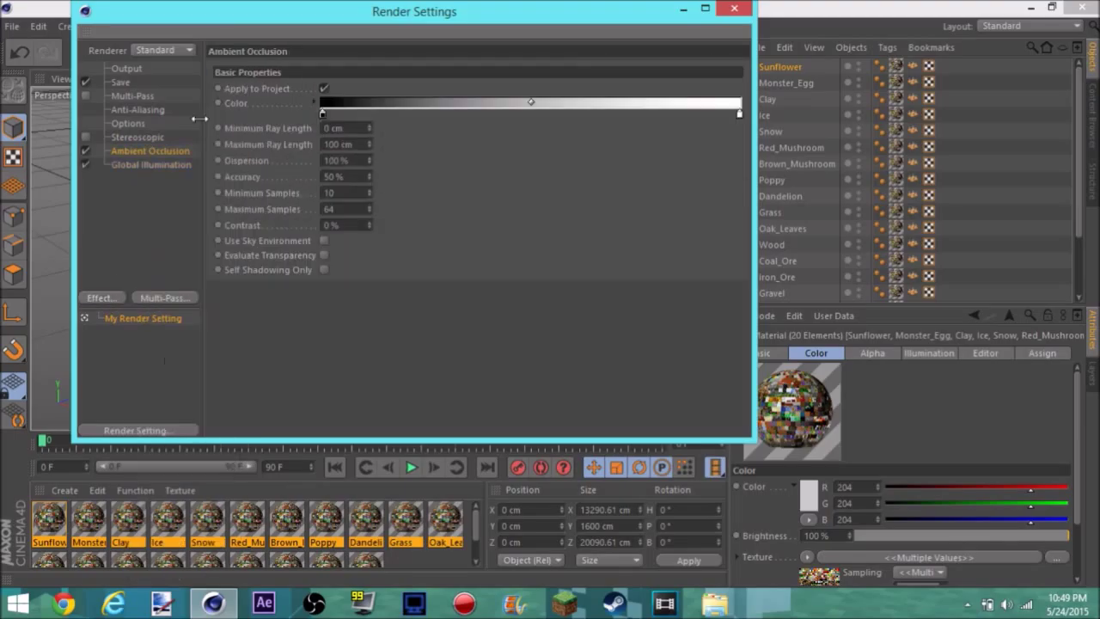
{"action": "left_click", "coordinate": [127, 164]}
{"action": "left_click", "coordinate": [393, 70]}
{"action": "left_click", "coordinate": [735, 8]}
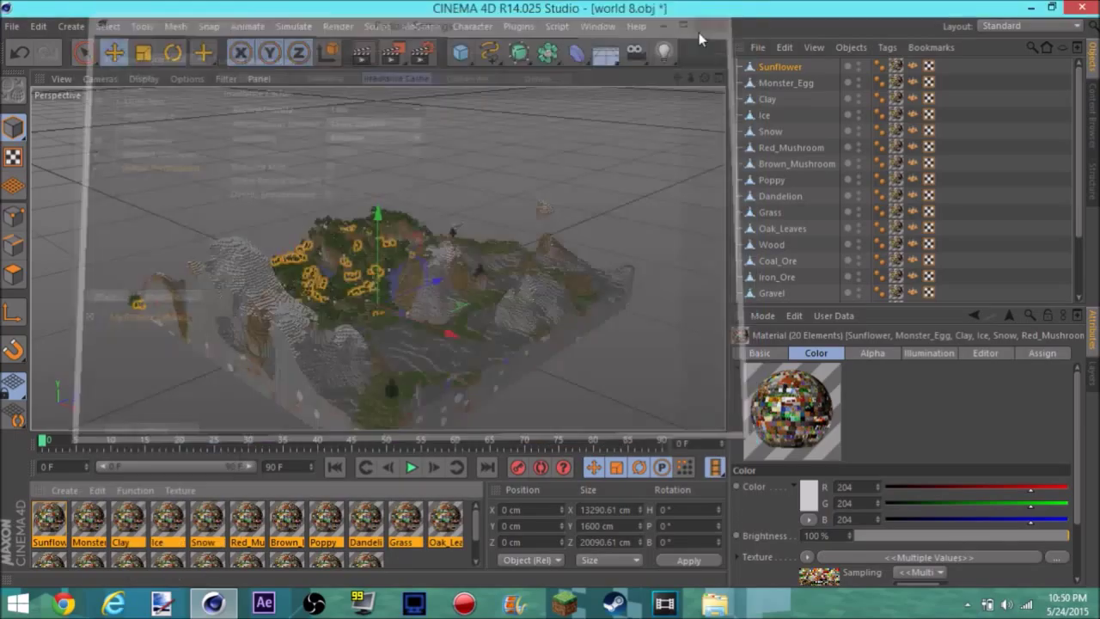
Create a new Mat material with a blue Gradient colour texture.
{"action": "double_click", "coordinate": [430, 568]}
{"action": "double_click", "coordinate": [48, 521]}
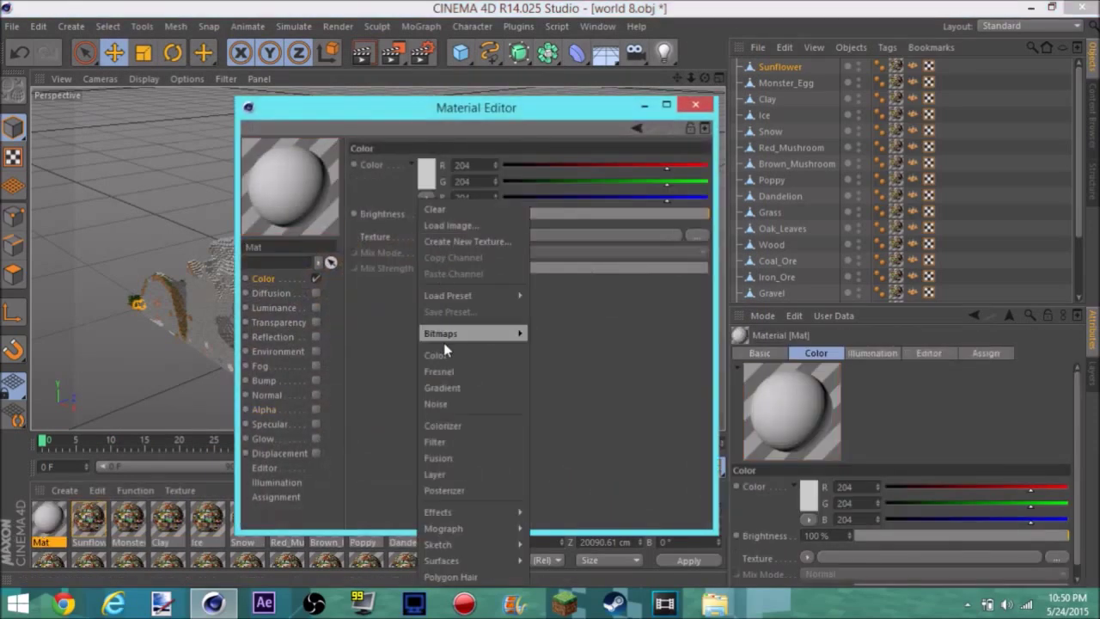
{"action": "left_click", "coordinate": [442, 388]}
{"action": "left_click", "coordinate": [440, 256]}
{"action": "double_click", "coordinate": [442, 300]}
{"action": "left_click", "coordinate": [388, 367]}
{"action": "double_click", "coordinate": [708, 288]}
{"action": "left_click", "coordinate": [650, 256]}
{"action": "left_click", "coordinate": [680, 361]}
Add a Sky object and apply the blue gradient Mat material to it.
{"action": "left_click", "coordinate": [695, 104]}
{"action": "left_click", "coordinate": [606, 53]}
{"action": "left_click", "coordinate": [663, 104]}
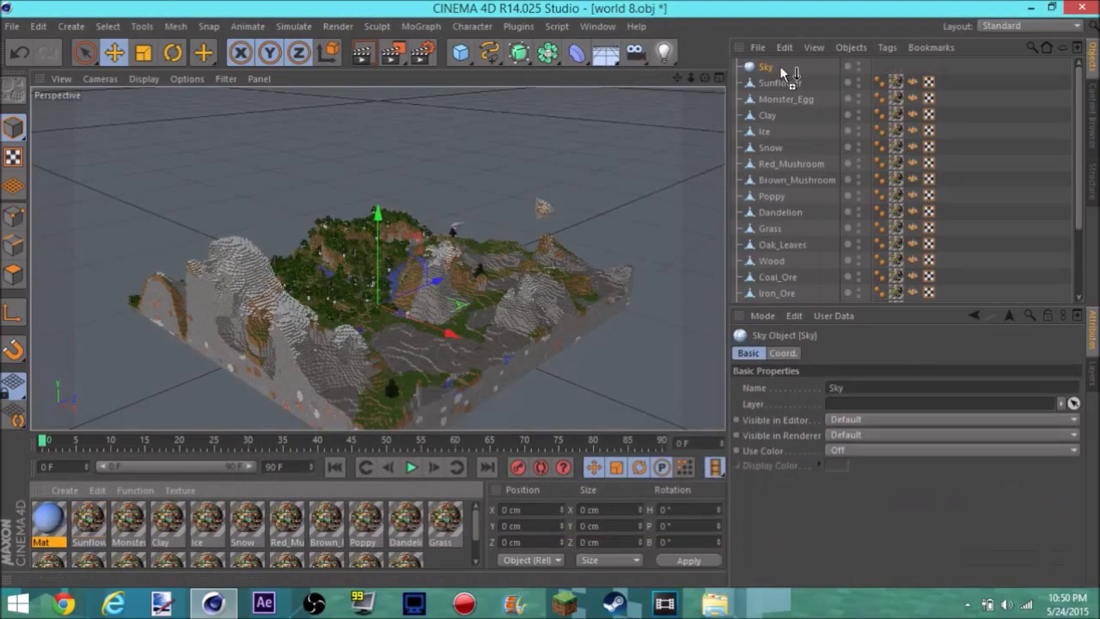
{"action": "left_click_drag", "start_coordinate": [48, 520], "coordinate": [780, 65]}
{"action": "scroll", "coordinate": [378, 259], "scroll_direction": "up", "scroll_amount": 10}
{"action": "scroll", "coordinate": [378, 258], "scroll_direction": "down", "scroll_amount": 3}
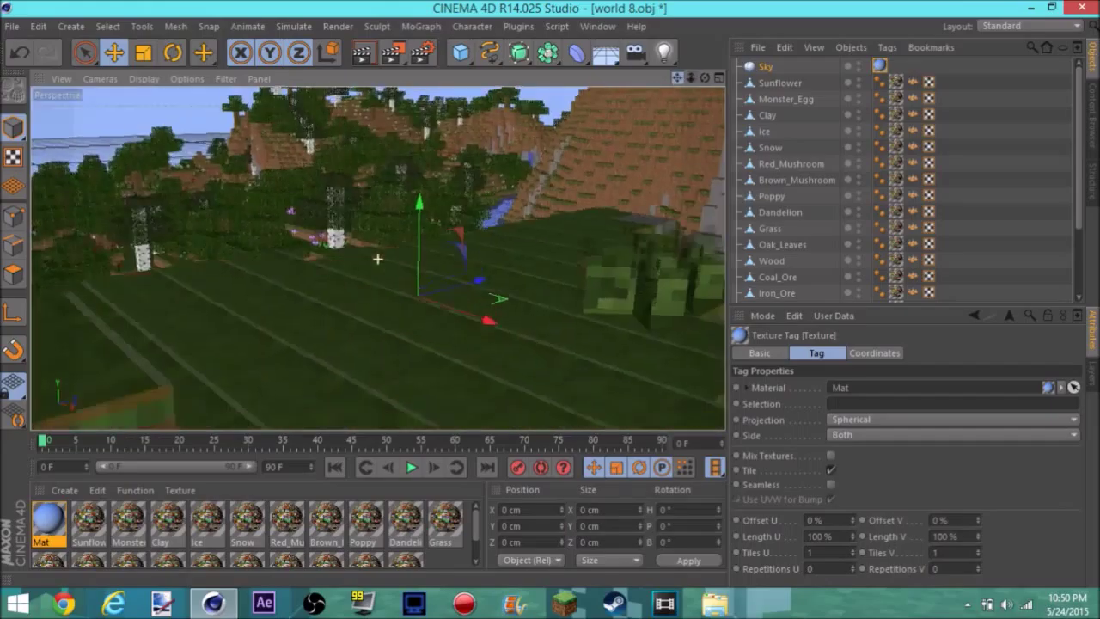
{"action": "scroll", "coordinate": [376, 256], "scroll_direction": "down", "scroll_amount": 3}
Add an Infinite Light and rotate it to angle down across the terrain.
{"action": "left_click", "coordinate": [664, 53]}
{"action": "left_click", "coordinate": [835, 130]}
{"action": "left_click", "coordinate": [172, 52]}
{"action": "mouse_move", "coordinate": [516, 327]}
{"action": "left_mouse_down"}
{"action": "mouse_move", "coordinate": [560, 312]}
{"action": "mouse_move", "coordinate": [496, 152]}
{"action": "mouse_move", "coordinate": [540, 258]}
{"action": "left_mouse_up"}
{"action": "left_click", "coordinate": [598, 25]}
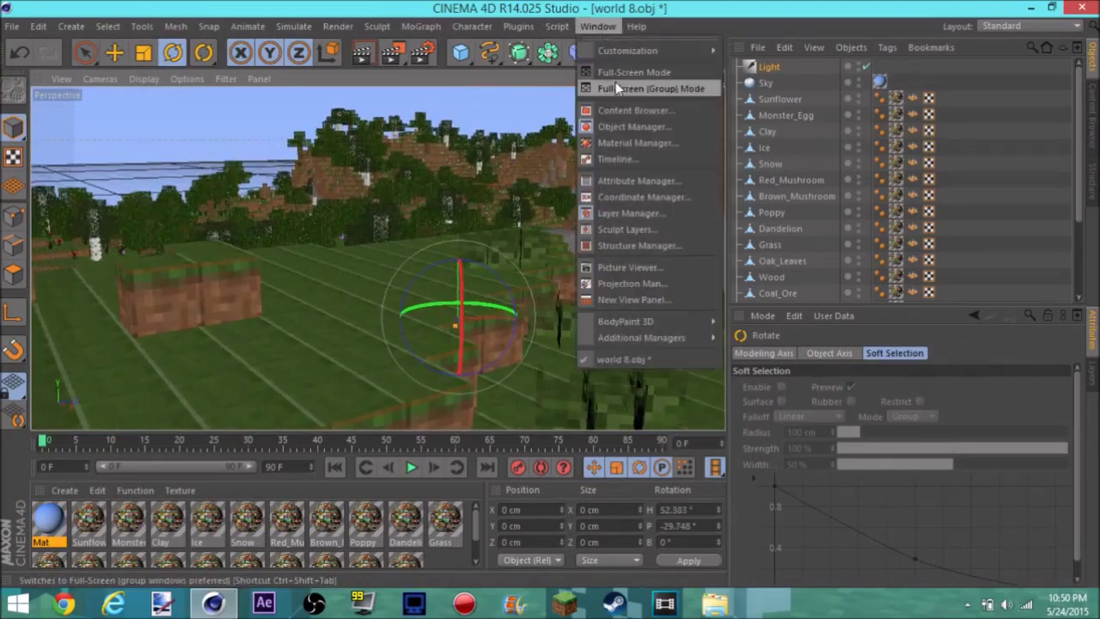
Add a HyperRig Ultimate character from the Content Browser and move both rigs onto the grass.
{"action": "left_click", "coordinate": [627, 112]}
{"action": "double_click", "coordinate": [661, 98]}
{"action": "left_click", "coordinate": [779, 12]}
{"action": "key", "text": "e"}
{"action": "left_click_drag", "start_coordinate": [456, 248], "coordinate": [335, 168]}
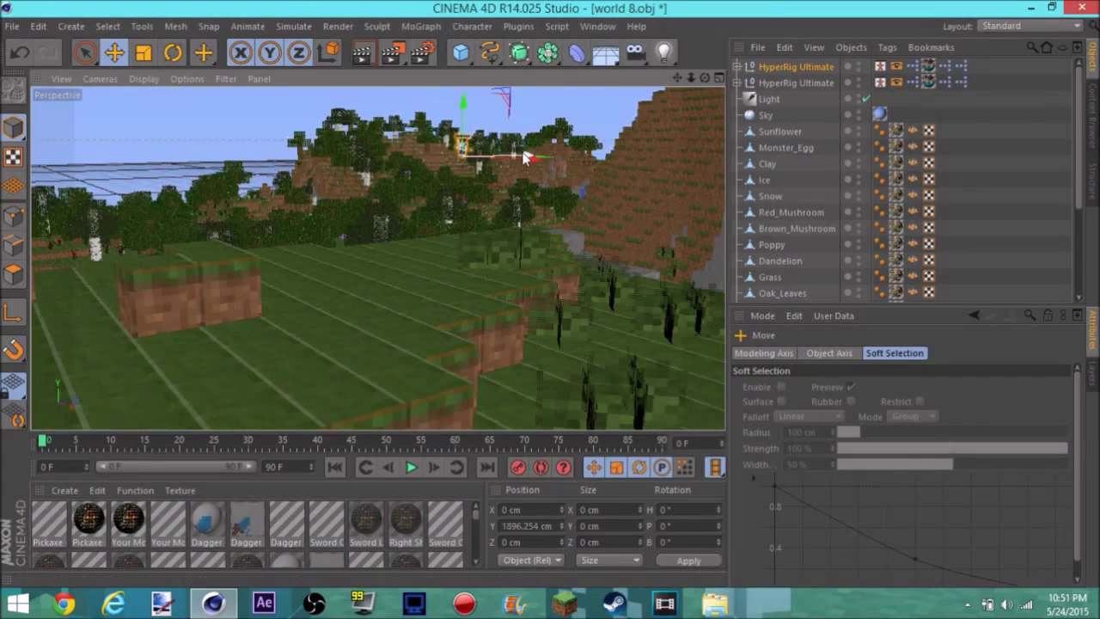
{"action": "left_click_drag", "start_coordinate": [520, 269], "coordinate": [384, 188]}
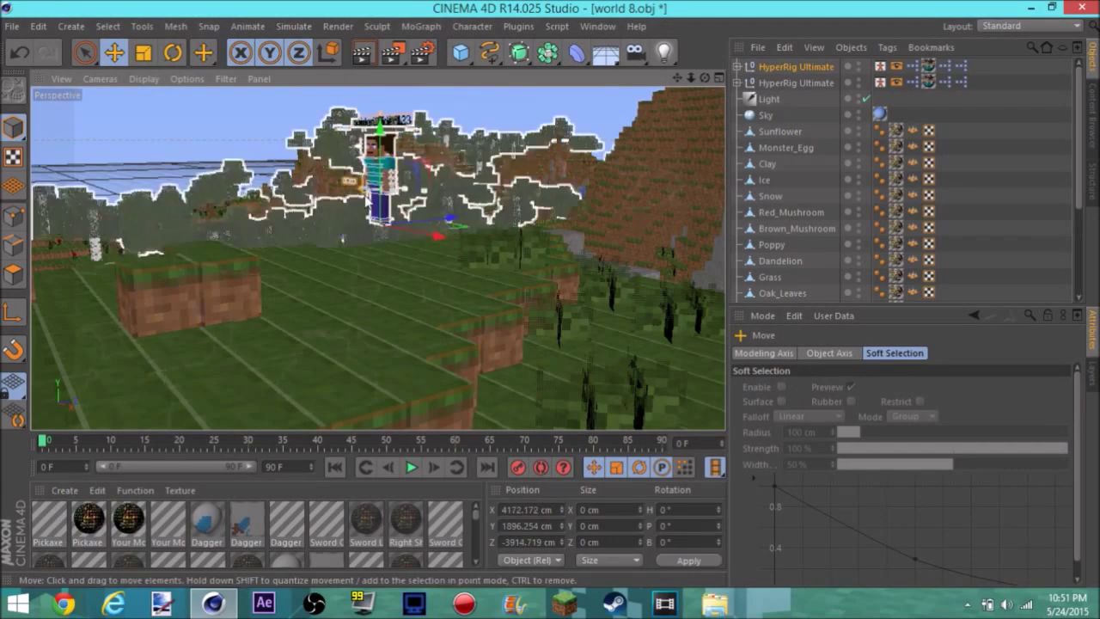
{"action": "left_click", "coordinate": [779, 83]}
{"action": "left_click_drag", "start_coordinate": [469, 292], "coordinate": [473, 242]}
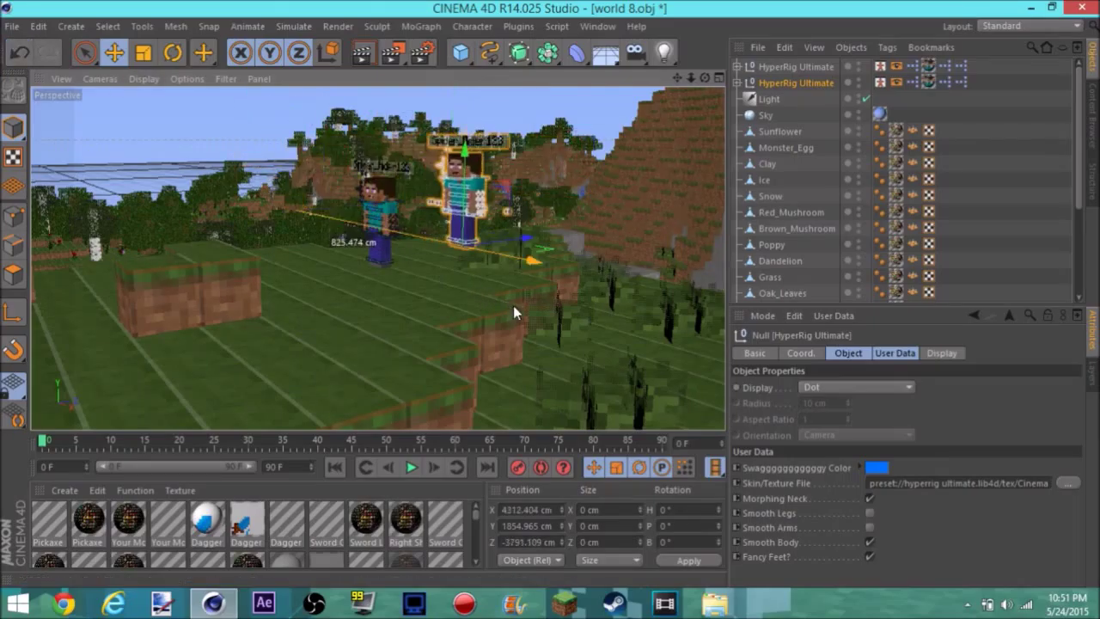
Browse to the skins folder to load a custom skin image for the rig.
{"action": "left_click", "coordinate": [1069, 483]}
{"action": "left_click", "coordinate": [63, 130]}
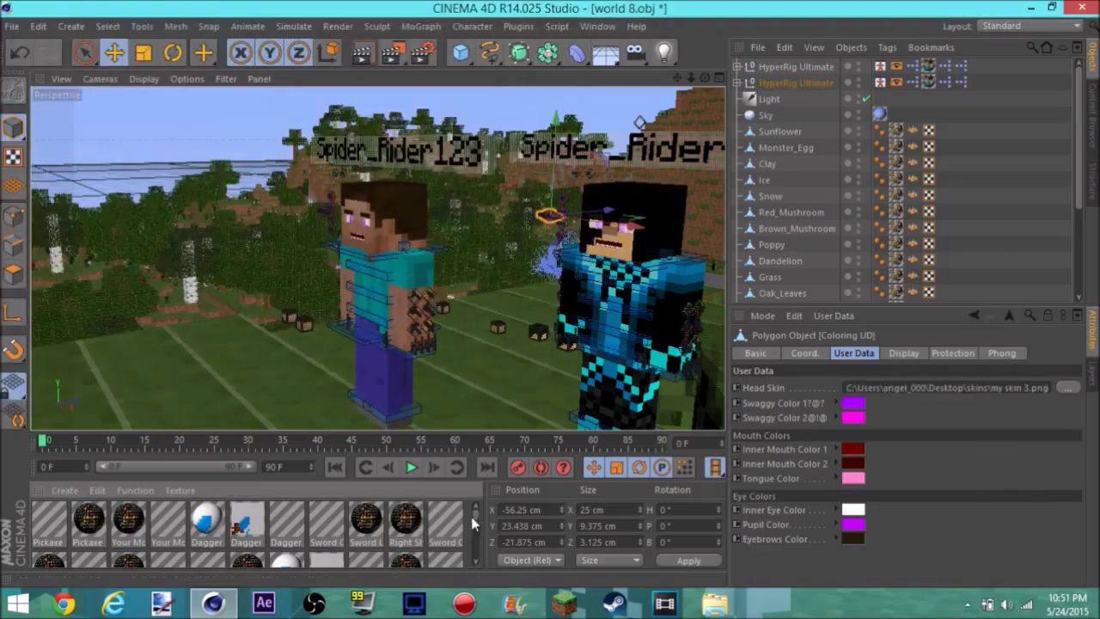
{"action": "scroll", "coordinate": [449, 537], "scroll_direction": "down", "scroll_amount": 2}
{"action": "double_click", "coordinate": [166, 557]}
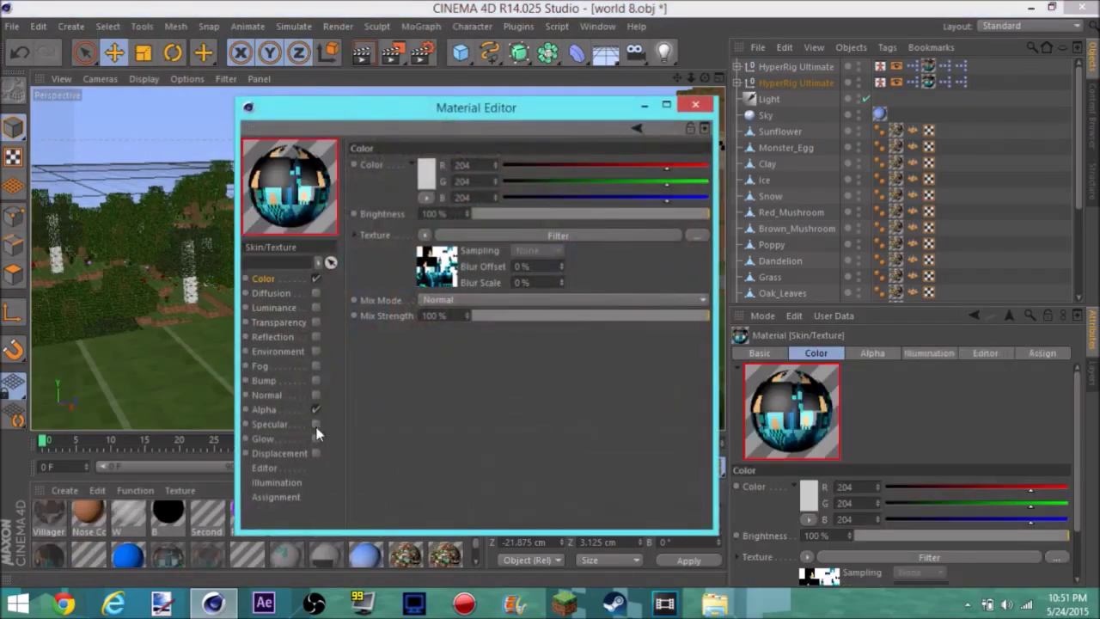
{"action": "left_click_drag", "start_coordinate": [688, 82], "coordinate": [398, 311]}
{"action": "left_click", "coordinate": [398, 312]}
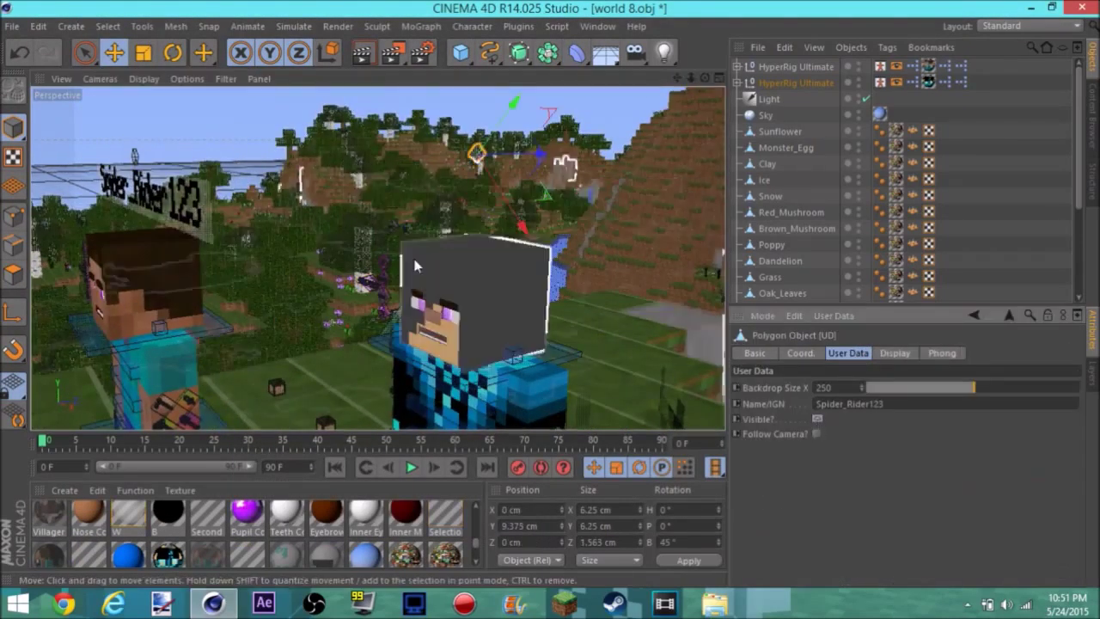
{"action": "left_click", "coordinate": [398, 312]}
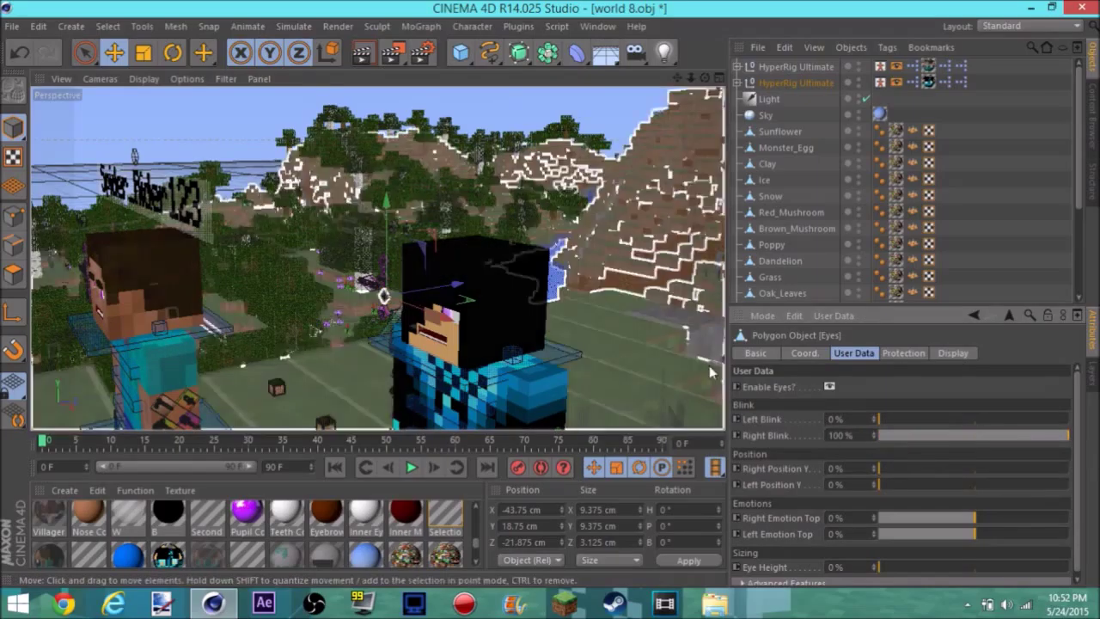
{"action": "left_click", "coordinate": [464, 319]}
{"action": "left_click", "coordinate": [447, 257]}
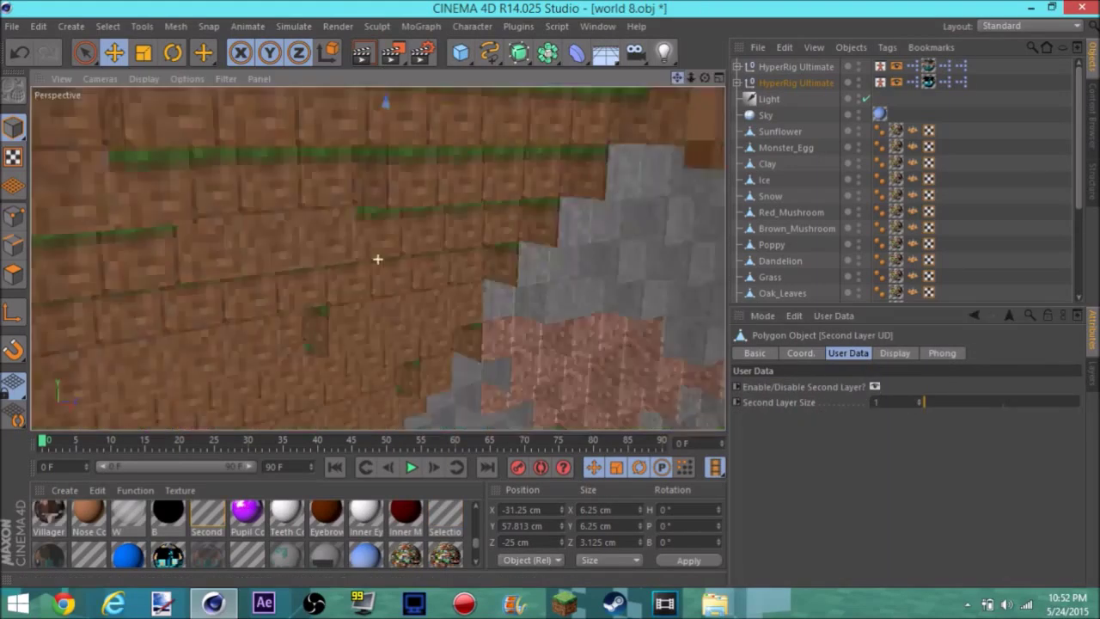
{"action": "left_click_drag", "start_coordinate": [481, 258], "coordinate": [375, 258], "text": "alt"}
{"action": "left_click", "coordinate": [541, 238]}
{"action": "mouse_move", "coordinate": [554, 289]}
{"action": "left_mouse_down", "text": "alt"}
{"action": "mouse_move", "coordinate": [386, 258]}
{"action": "mouse_move", "coordinate": [494, 421]}
{"action": "left_mouse_up", "text": "alt"}
{"action": "left_click", "coordinate": [339, 234]}
Try turning the blue character around with the Rotate tool, then undo it.
{"action": "key", "text": "r"}
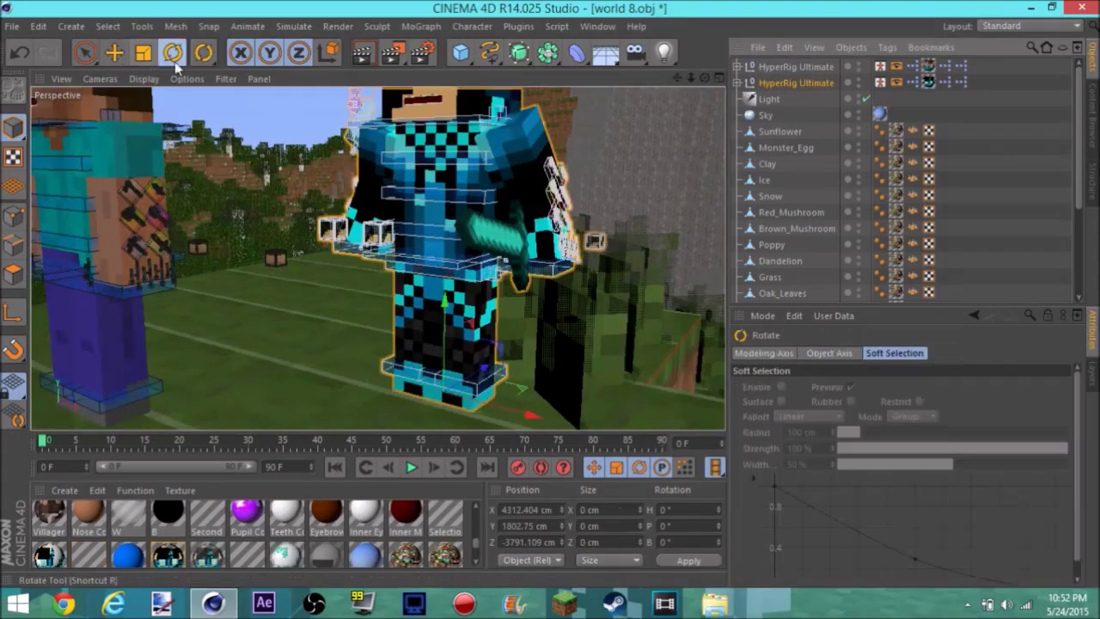
{"action": "left_click_drag", "start_coordinate": [448, 307], "coordinate": [447, 316]}
{"action": "scroll", "coordinate": [413, 283], "scroll_direction": "up", "scroll_amount": 3}
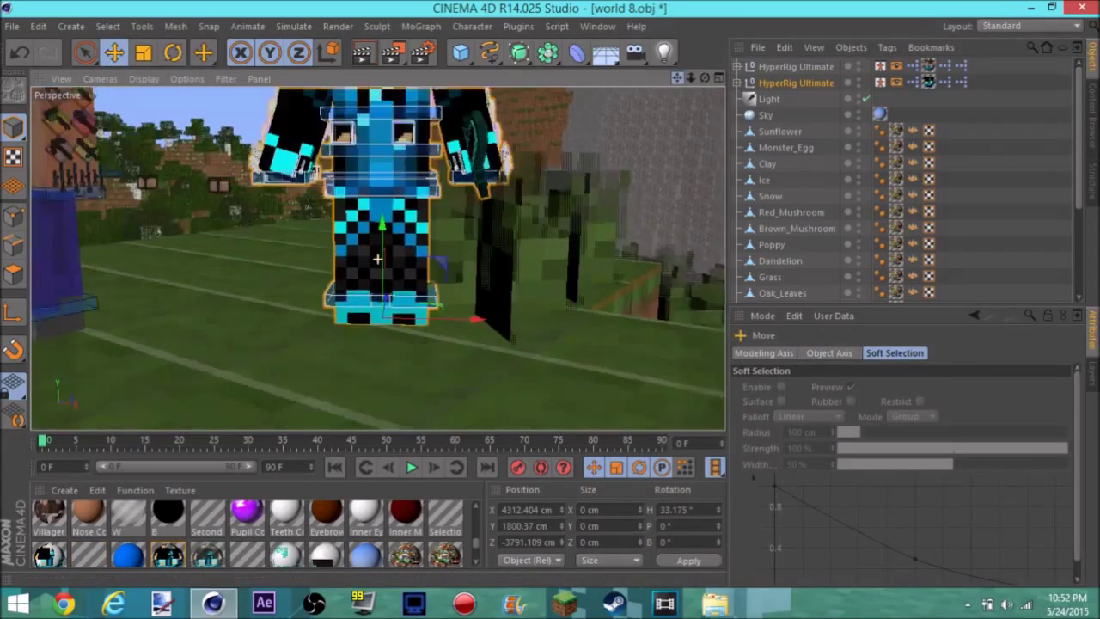
{"action": "scroll", "coordinate": [387, 266], "scroll_direction": "up", "scroll_amount": 3}
{"action": "scroll", "coordinate": [377, 258], "scroll_direction": "up", "scroll_amount": 3}
{"action": "key", "text": "ctrl+z"}
Reposition the Right and Left Foot IK controls and nudge the rig into a stride.
{"action": "left_click", "coordinate": [298, 254]}
{"action": "left_click_drag", "start_coordinate": [348, 199], "coordinate": [351, 180]}
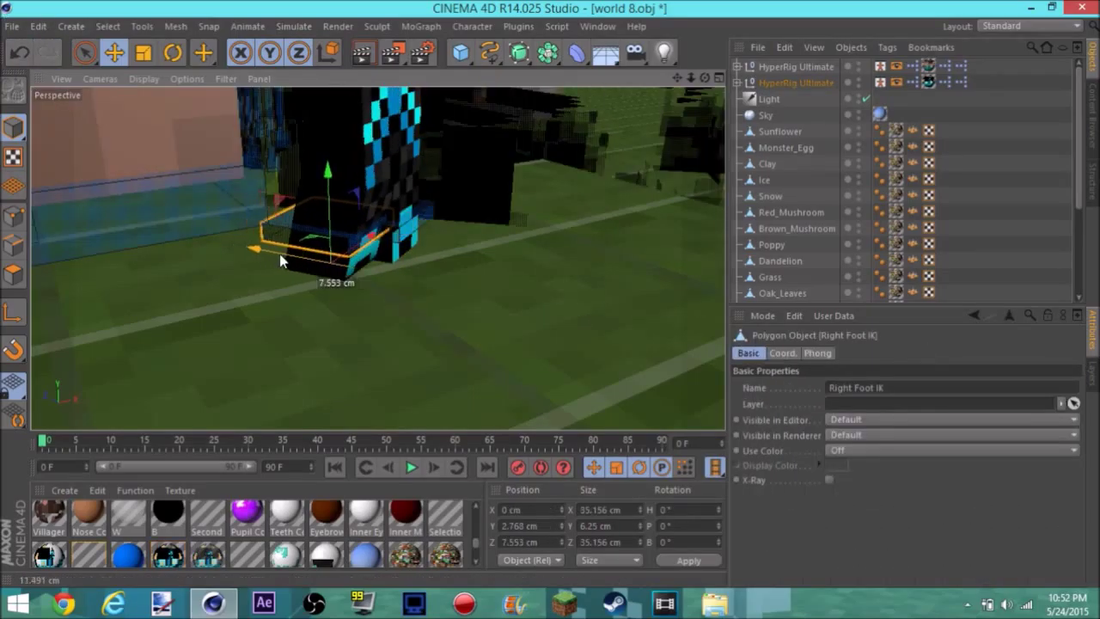
{"action": "left_click_drag", "start_coordinate": [280, 254], "coordinate": [284, 254]}
{"action": "left_click", "coordinate": [401, 166]}
{"action": "left_click_drag", "start_coordinate": [402, 166], "coordinate": [400, 244]}
{"action": "left_click", "coordinate": [370, 206]}
{"action": "left_click_drag", "start_coordinate": [364, 191], "coordinate": [430, 215]}
{"action": "left_click", "coordinate": [405, 221]}
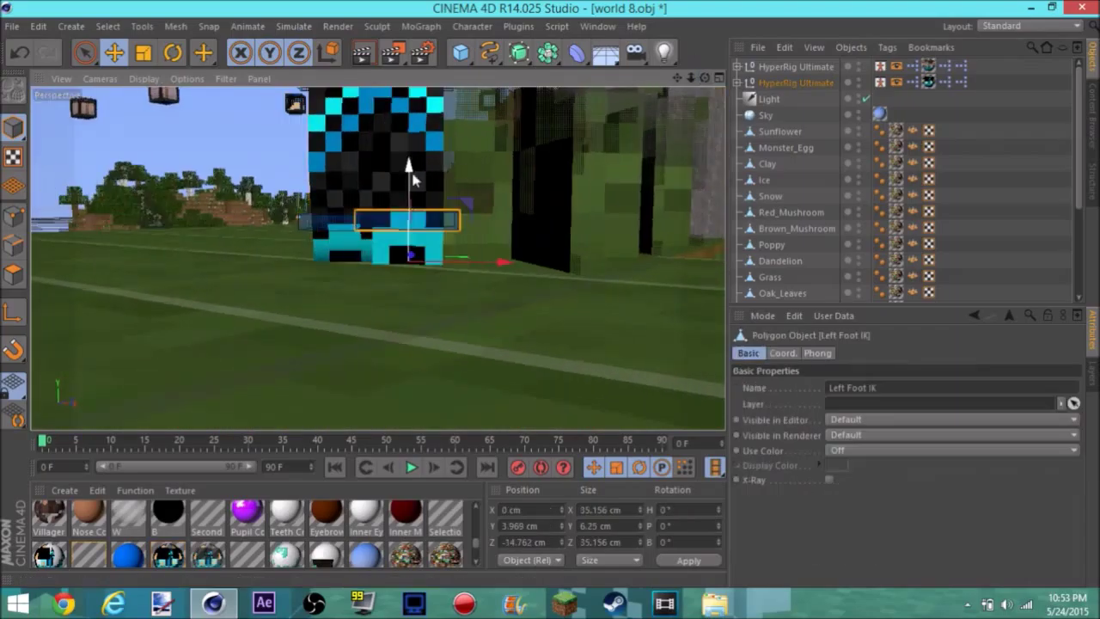
{"action": "left_click_drag", "start_coordinate": [482, 270], "coordinate": [513, 270]}
Move the left character's rig left and back, then select its left foot.
{"action": "scroll", "coordinate": [375, 255], "scroll_direction": "down", "scroll_amount": 3}
{"action": "scroll", "coordinate": [381, 256], "scroll_direction": "down", "scroll_amount": 3}
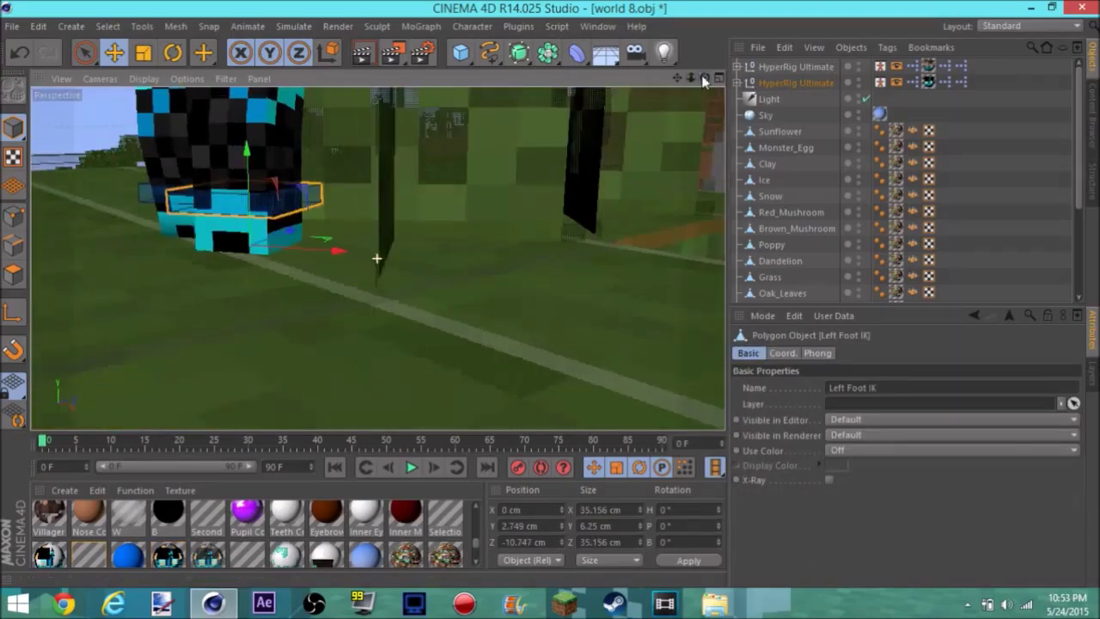
{"action": "scroll", "coordinate": [378, 258], "scroll_direction": "down", "scroll_amount": 3}
{"action": "scroll", "coordinate": [378, 258], "scroll_direction": "down", "scroll_amount": 3}
{"action": "left_click_drag", "start_coordinate": [376, 262], "coordinate": [344, 258], "text": "alt"}
{"action": "left_click", "coordinate": [322, 318]}
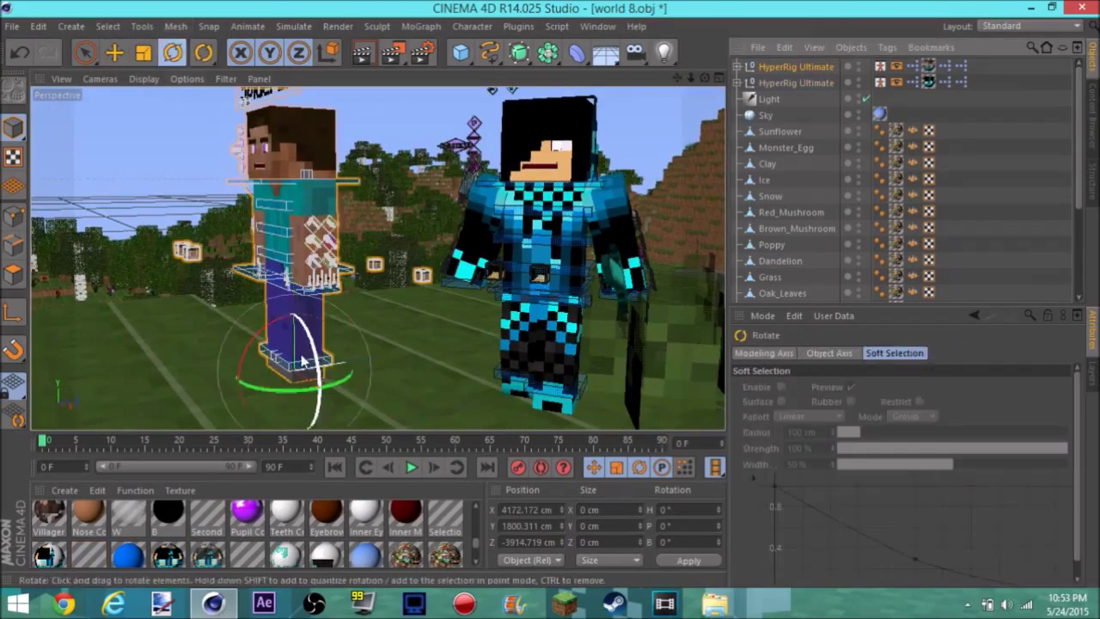
{"action": "left_click_drag", "start_coordinate": [325, 320], "coordinate": [313, 189]}
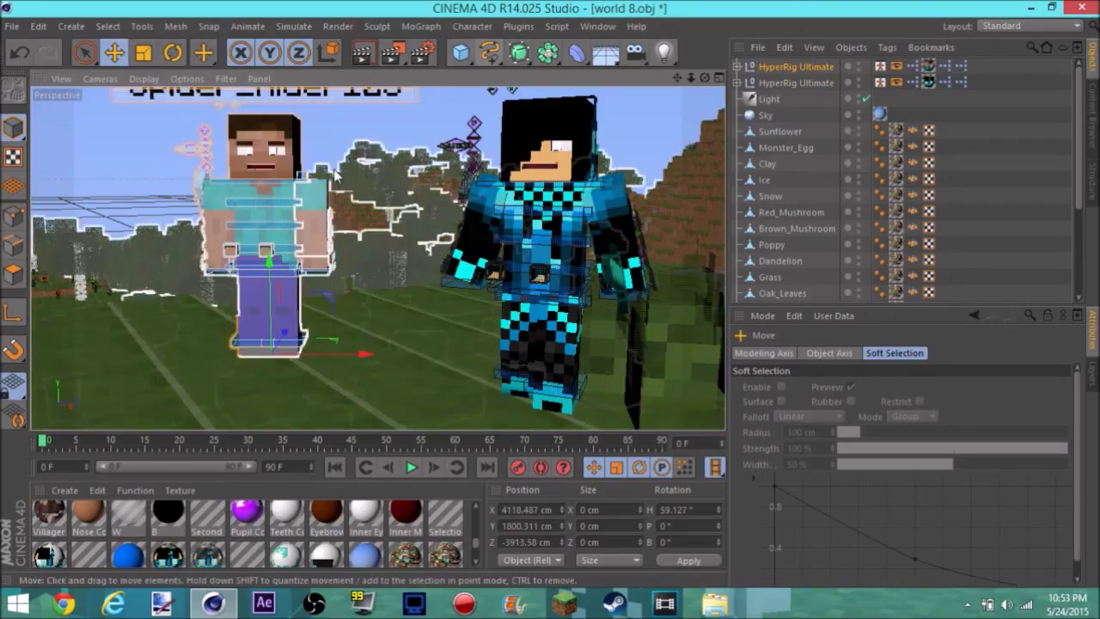
{"action": "left_click", "coordinate": [301, 335]}
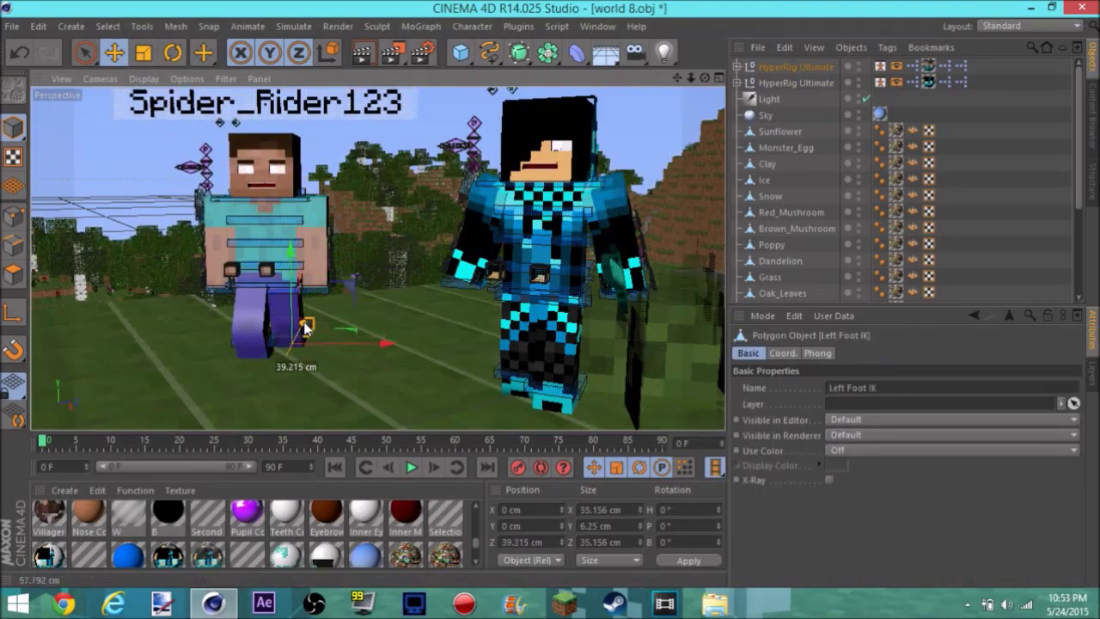
{"action": "left_click_drag", "start_coordinate": [705, 86], "coordinate": [691, 79]}
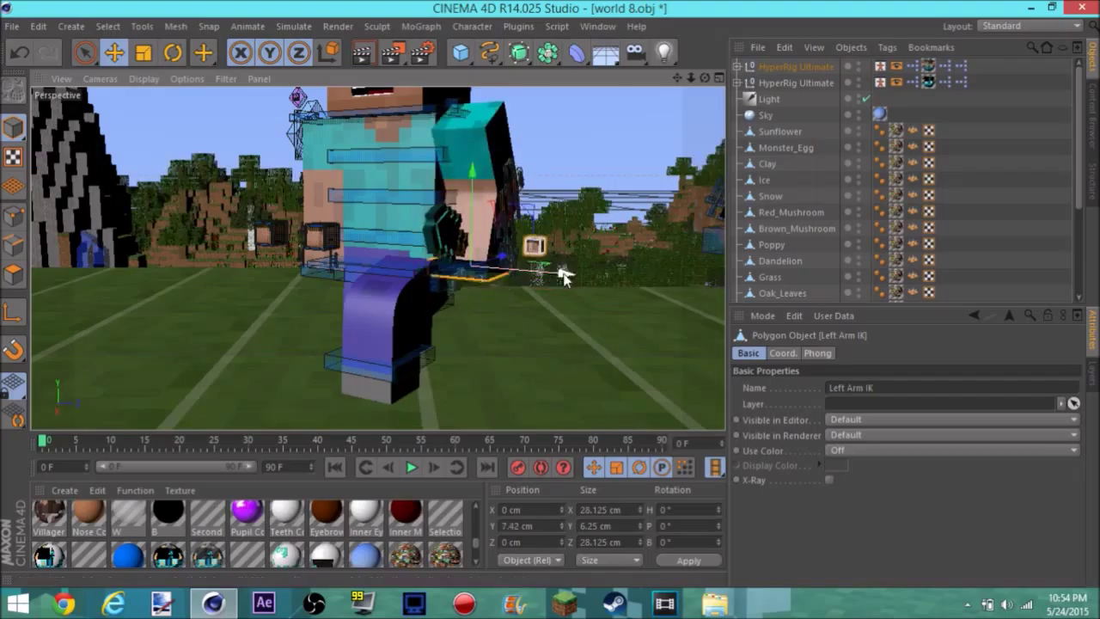
{"action": "left_click_drag", "start_coordinate": [340, 236], "coordinate": [339, 204]}
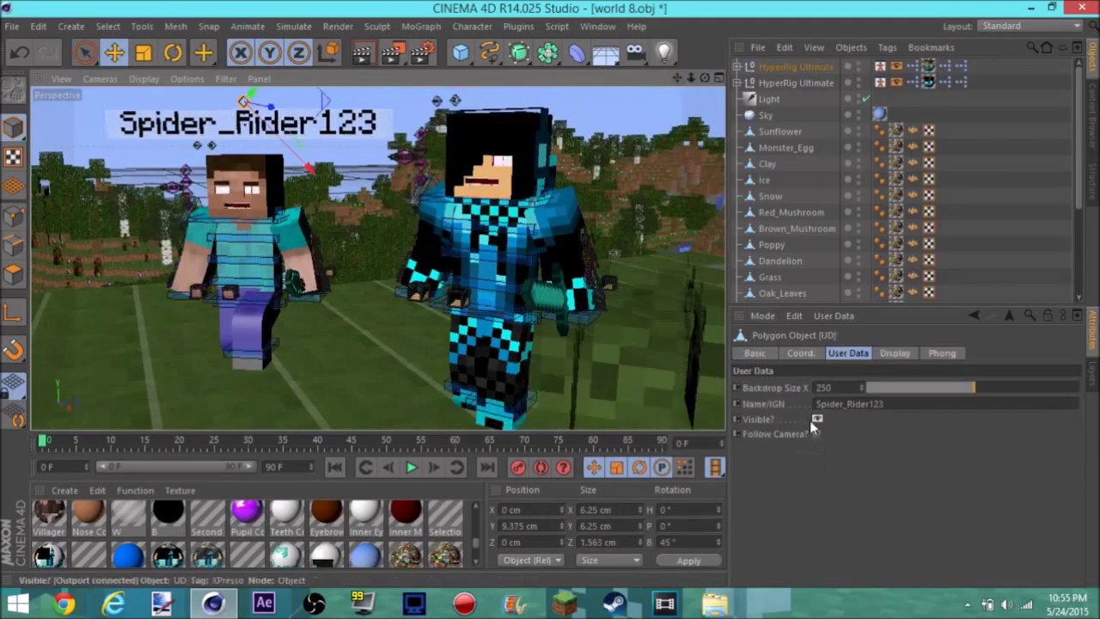
{"action": "left_click", "coordinate": [816, 419]}
{"action": "left_click", "coordinate": [197, 149]}
{"action": "left_click", "coordinate": [186, 187]}
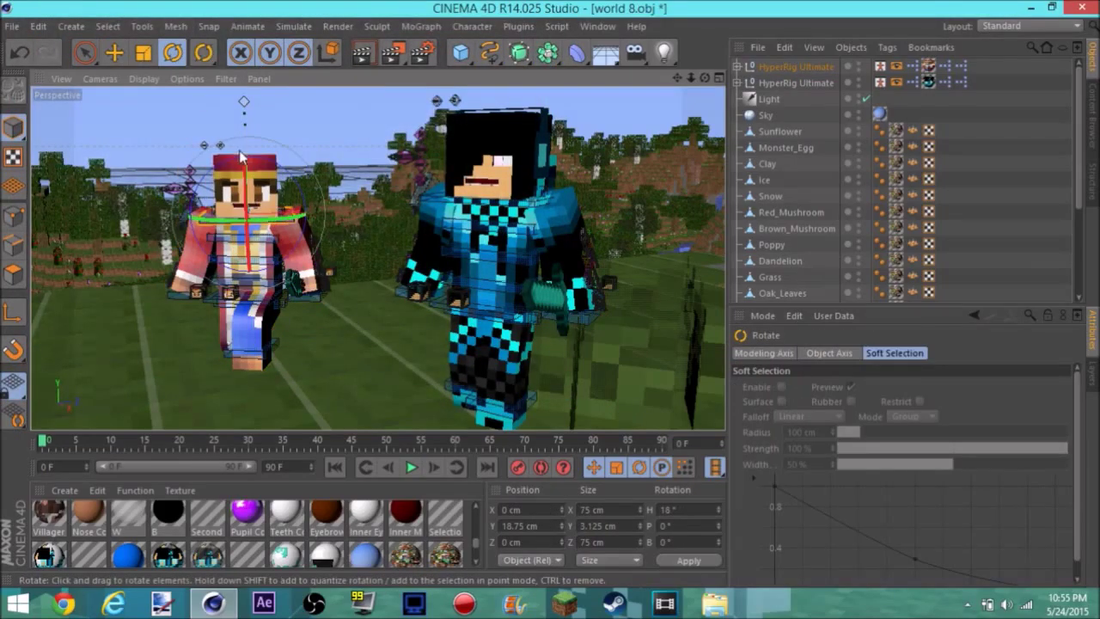
{"action": "left_click", "coordinate": [206, 155]}
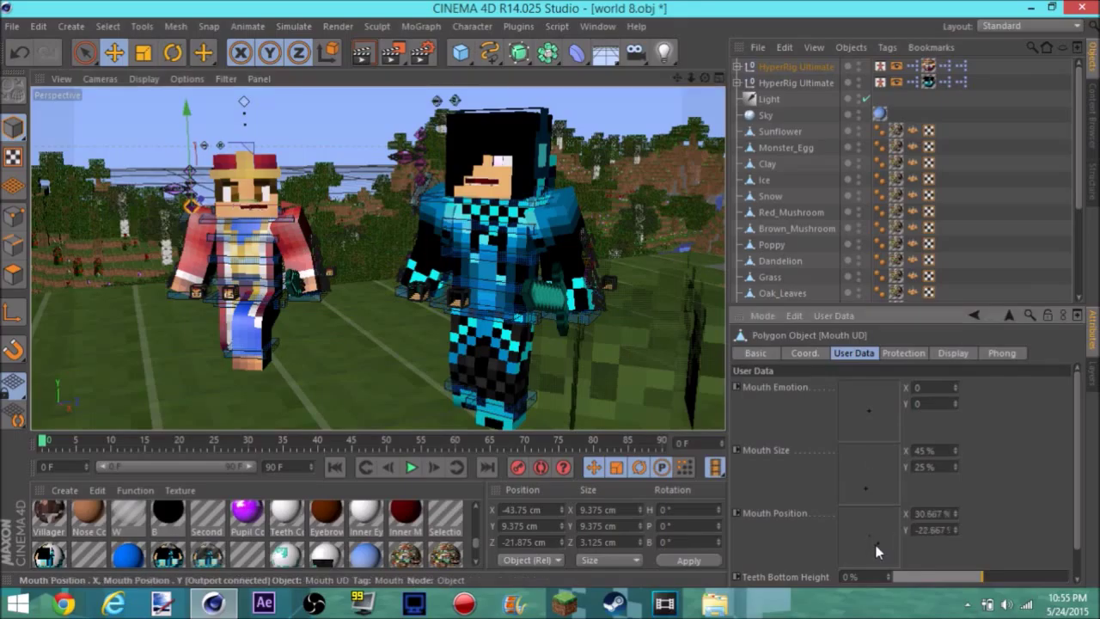
Lower the red character's mouth and open it into a toothy grin 41.333% wide.
{"action": "left_click_drag", "start_coordinate": [870, 548], "coordinate": [868, 549]}
{"action": "scroll", "coordinate": [258, 275], "scroll_direction": "up", "scroll_amount": 5}
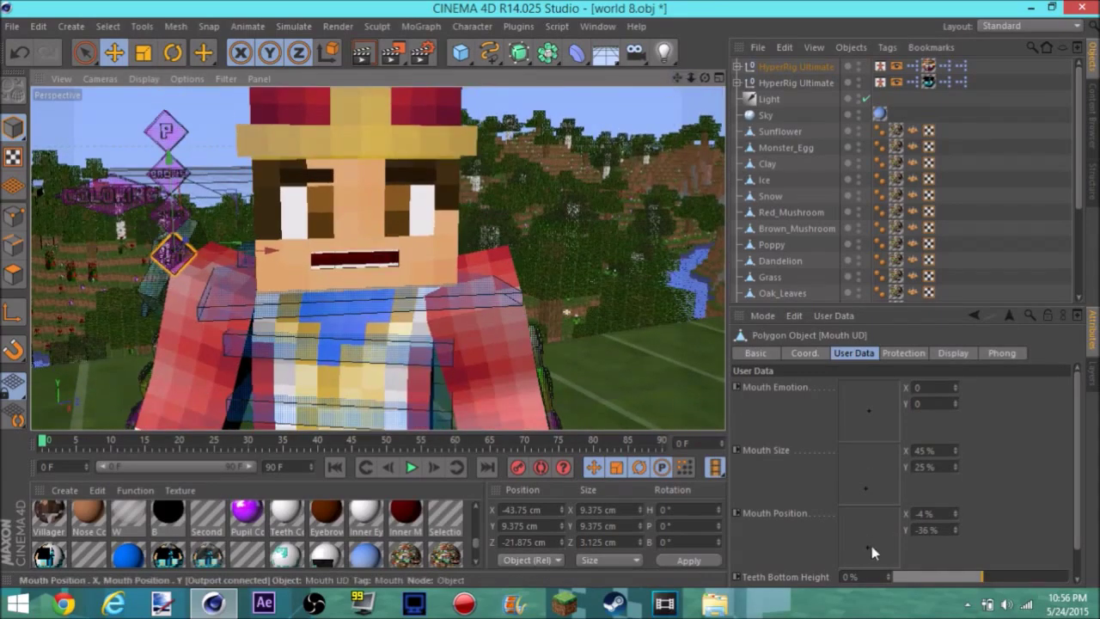
{"action": "left_click", "coordinate": [868, 549]}
{"action": "left_click_drag", "start_coordinate": [866, 489], "coordinate": [868, 467]}
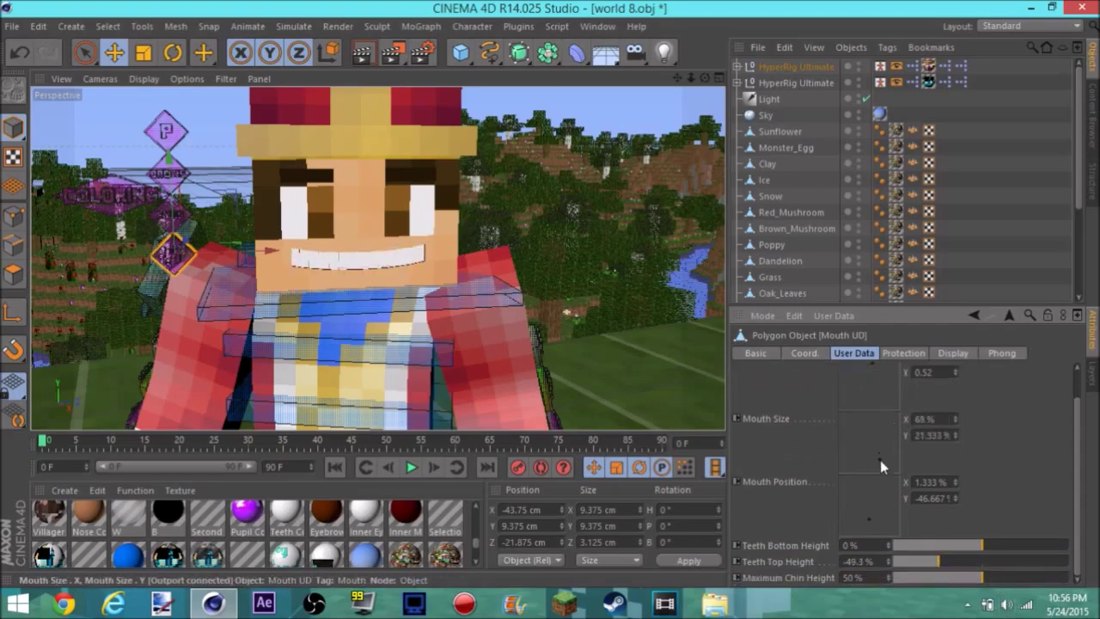
{"action": "left_click_drag", "start_coordinate": [868, 469], "coordinate": [870, 468]}
{"action": "left_click_drag", "start_coordinate": [705, 78], "coordinate": [707, 80]}
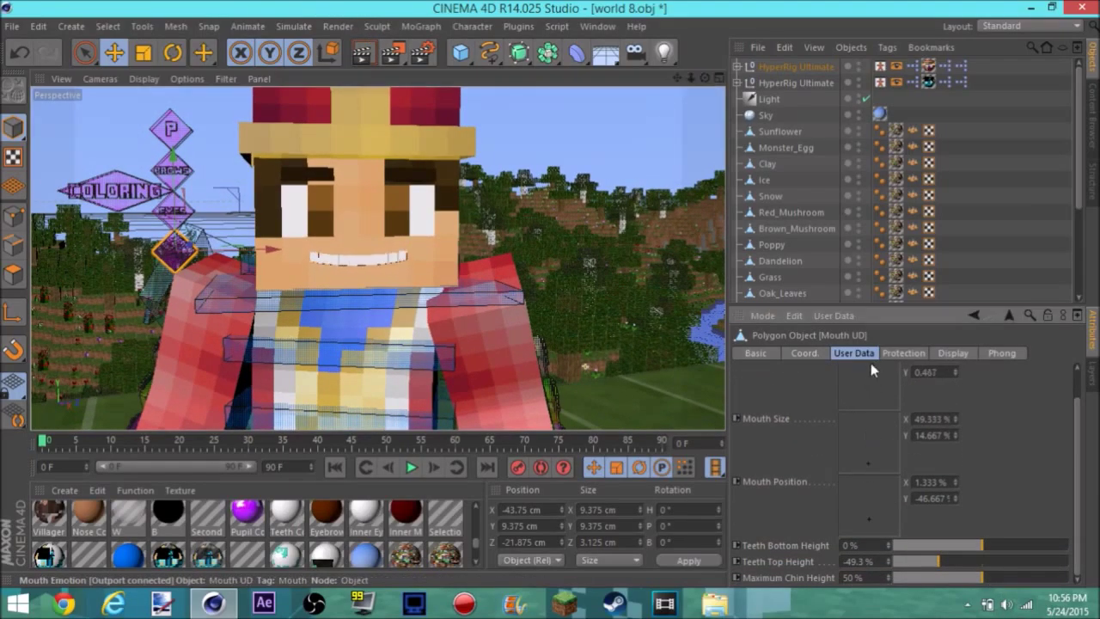
{"action": "left_click_drag", "start_coordinate": [855, 470], "coordinate": [864, 465]}
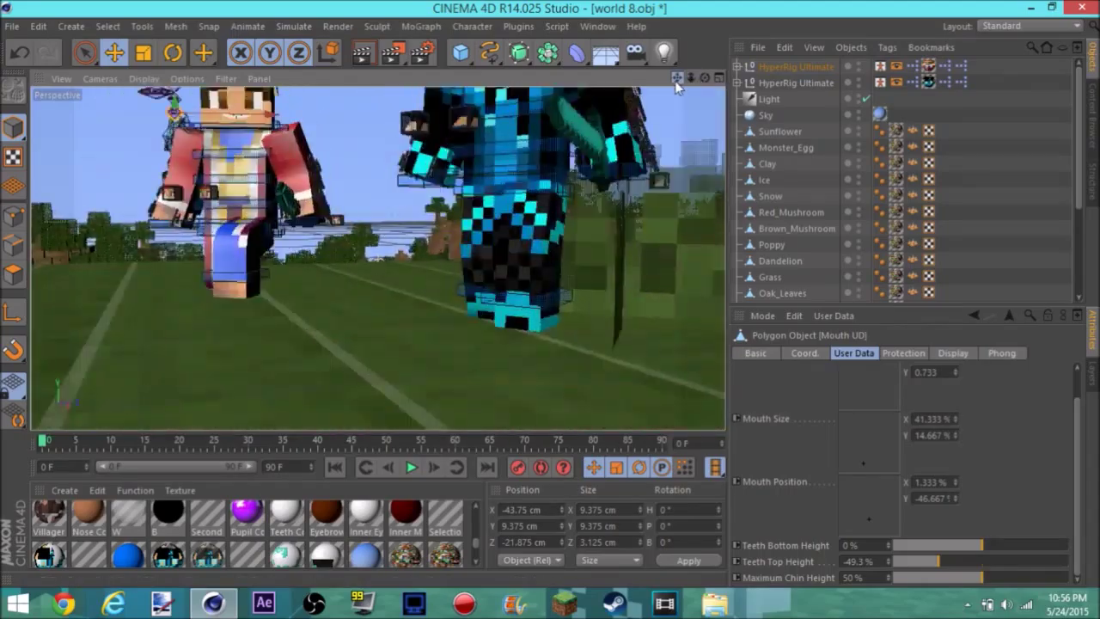
{"action": "left_click", "coordinate": [356, 290]}
Raise the blue character's Left Foot IK and push it further back.
{"action": "left_click", "coordinate": [19, 55]}
{"action": "left_click_drag", "start_coordinate": [385, 236], "coordinate": [385, 206]}
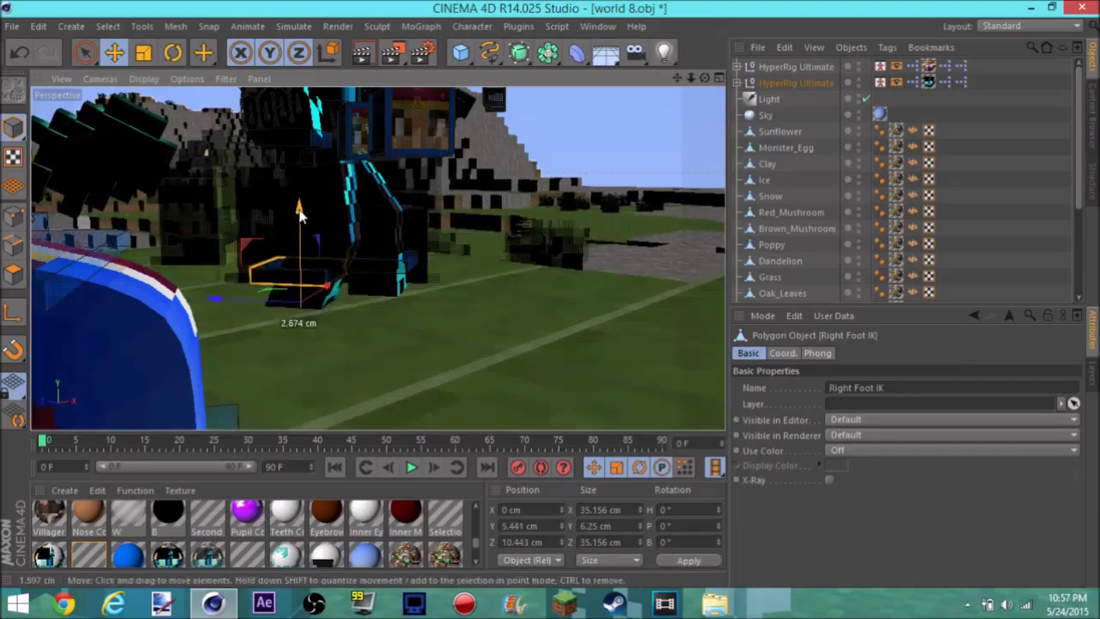
{"action": "left_click", "coordinate": [299, 215]}
{"action": "key", "text": "ctrl+z"}
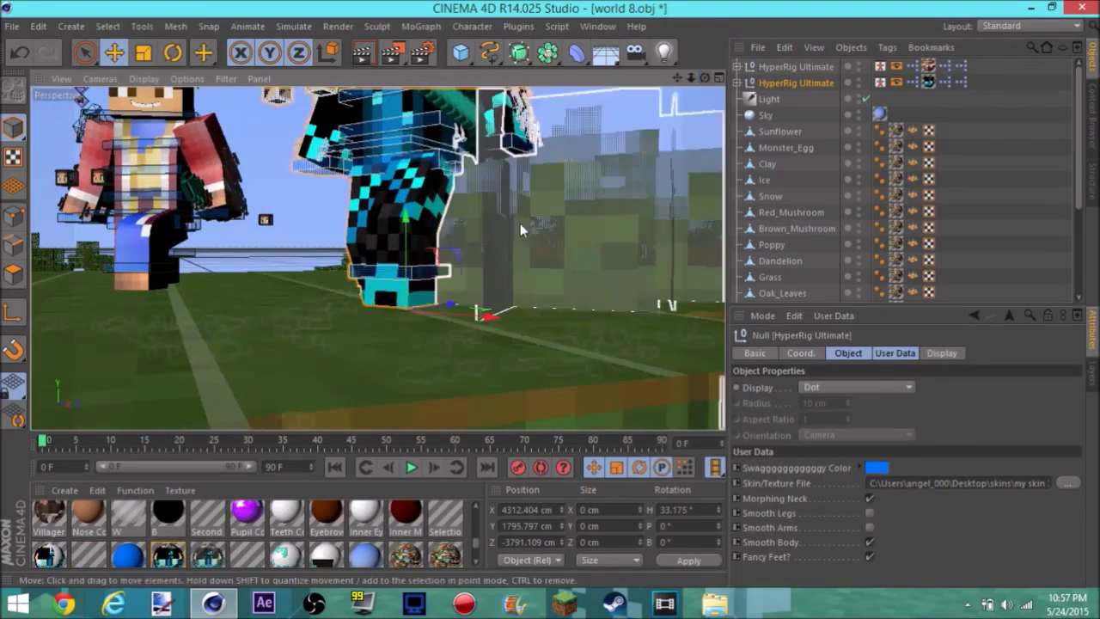
{"action": "left_click_drag", "start_coordinate": [455, 301], "coordinate": [450, 295]}
{"action": "left_click_drag", "start_coordinate": [705, 77], "coordinate": [516, 258]}
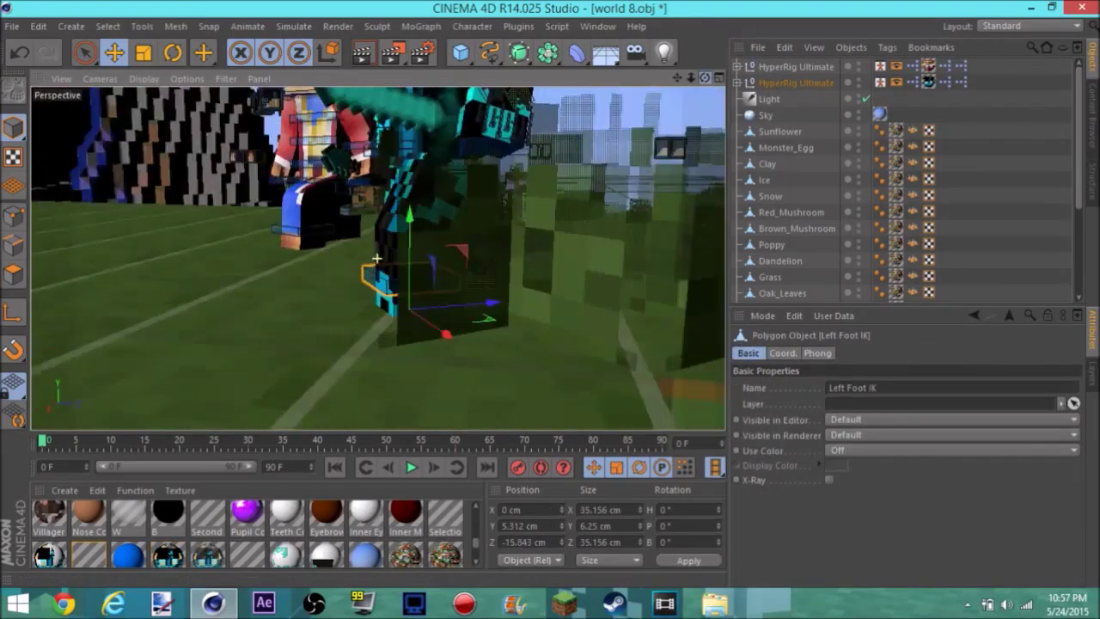
{"action": "left_click_drag", "start_coordinate": [408, 297], "coordinate": [404, 313]}
{"action": "mouse_move", "coordinate": [705, 77]}
{"action": "left_mouse_down"}
{"action": "mouse_move", "coordinate": [377, 257]}
{"action": "mouse_move", "coordinate": [516, 215]}
{"action": "left_mouse_up"}
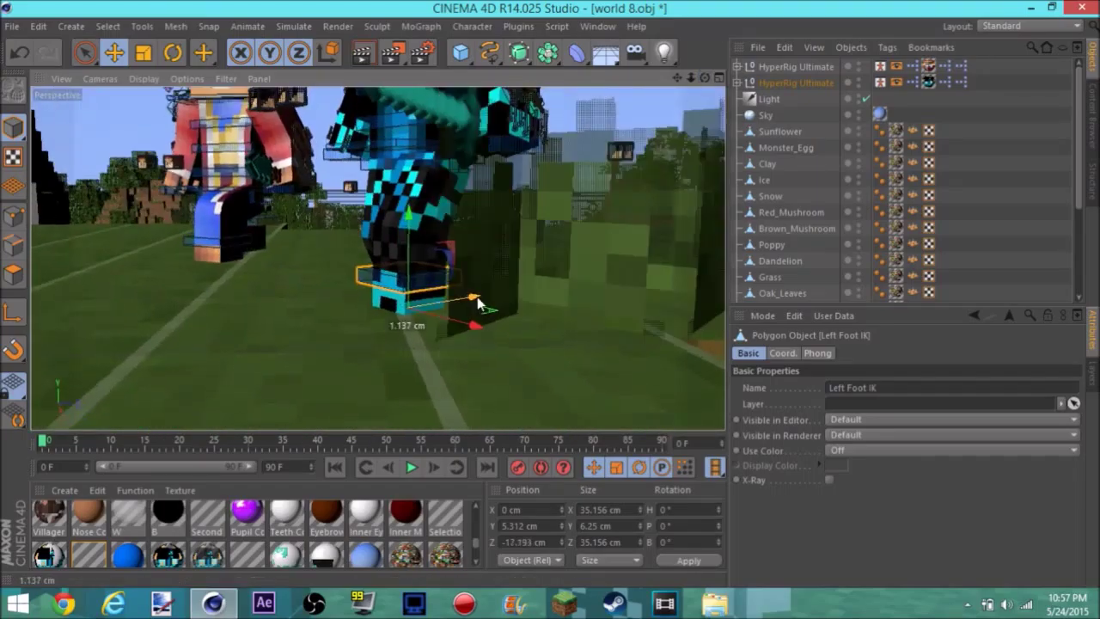
Shift the Right Foot IK sideways and nudge the whole blue rig into place.
{"action": "left_click", "coordinate": [387, 271]}
{"action": "left_click_drag", "start_coordinate": [705, 77], "coordinate": [450, 204]}
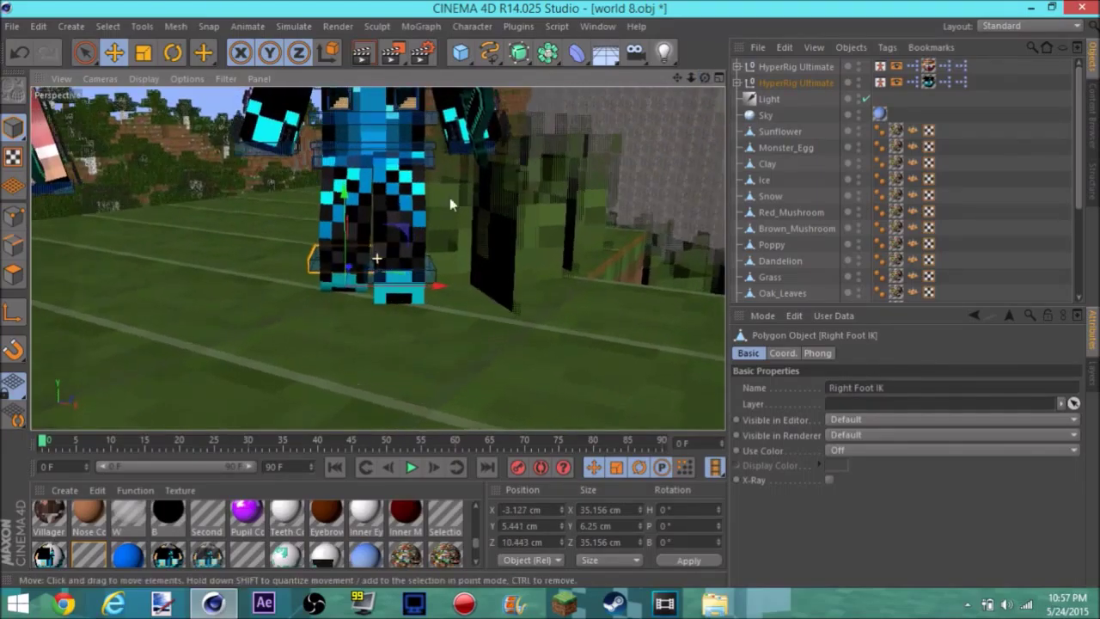
{"action": "left_click", "coordinate": [386, 215]}
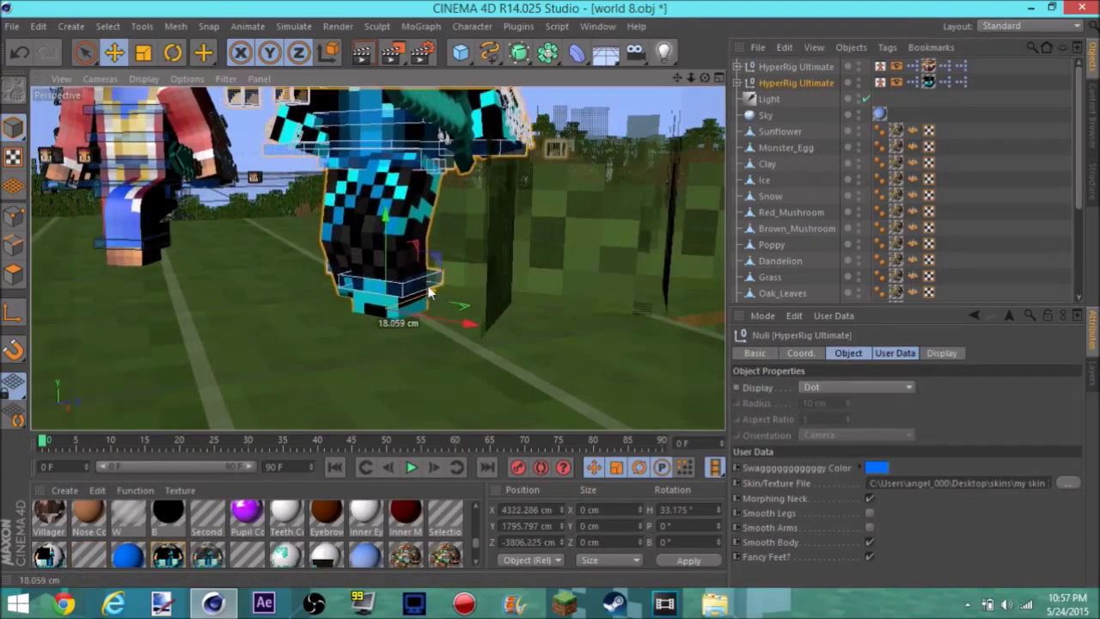
{"action": "mouse_move", "coordinate": [705, 78]}
{"action": "left_mouse_down"}
{"action": "mouse_move", "coordinate": [447, 392]}
{"action": "mouse_move", "coordinate": [386, 284]}
{"action": "left_mouse_up"}
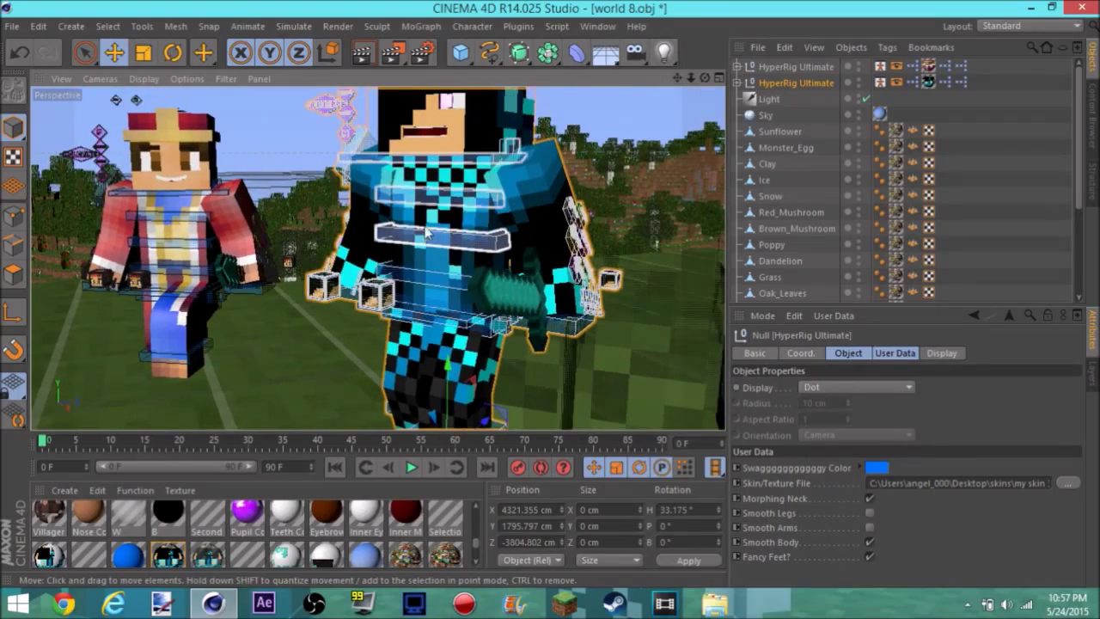
{"action": "left_click_drag", "start_coordinate": [683, 84], "coordinate": [477, 537]}
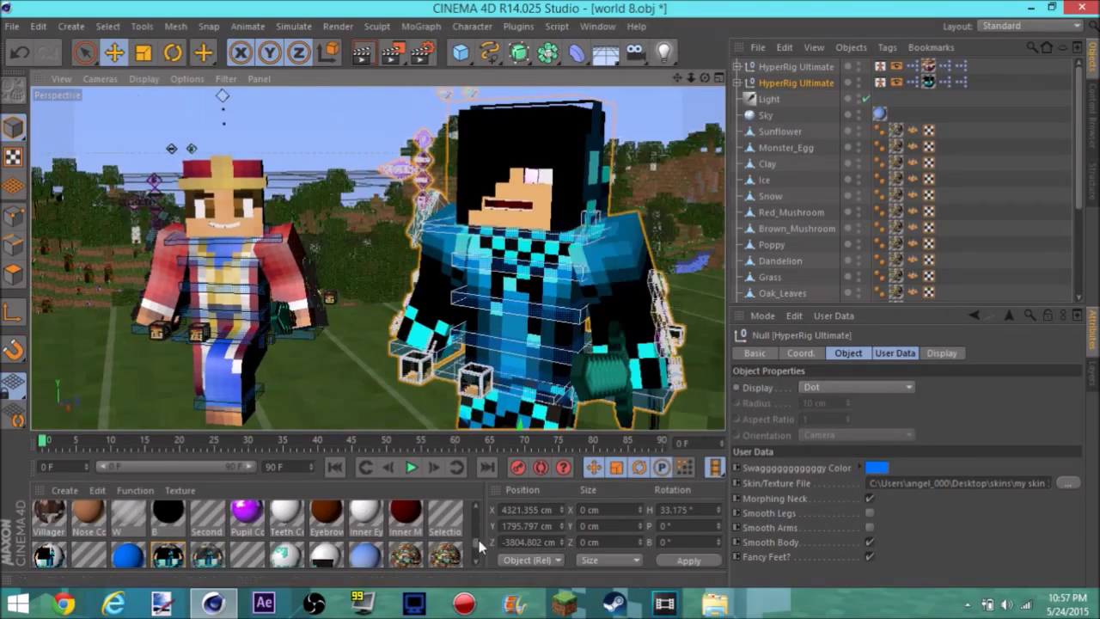
{"action": "scroll", "coordinate": [472, 544], "scroll_direction": "up", "scroll_amount": 1}
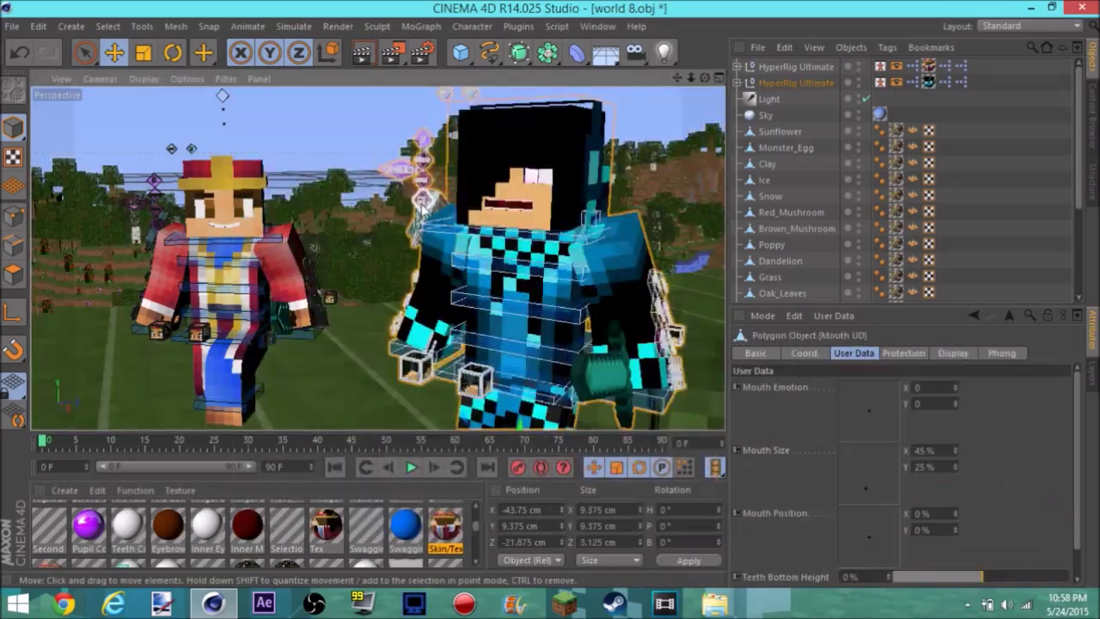
Turn the blue character's head slightly and widen its mouth into a 44% toothy grin.
{"action": "key", "text": "r"}
{"action": "left_click_drag", "start_coordinate": [521, 225], "coordinate": [524, 225]}
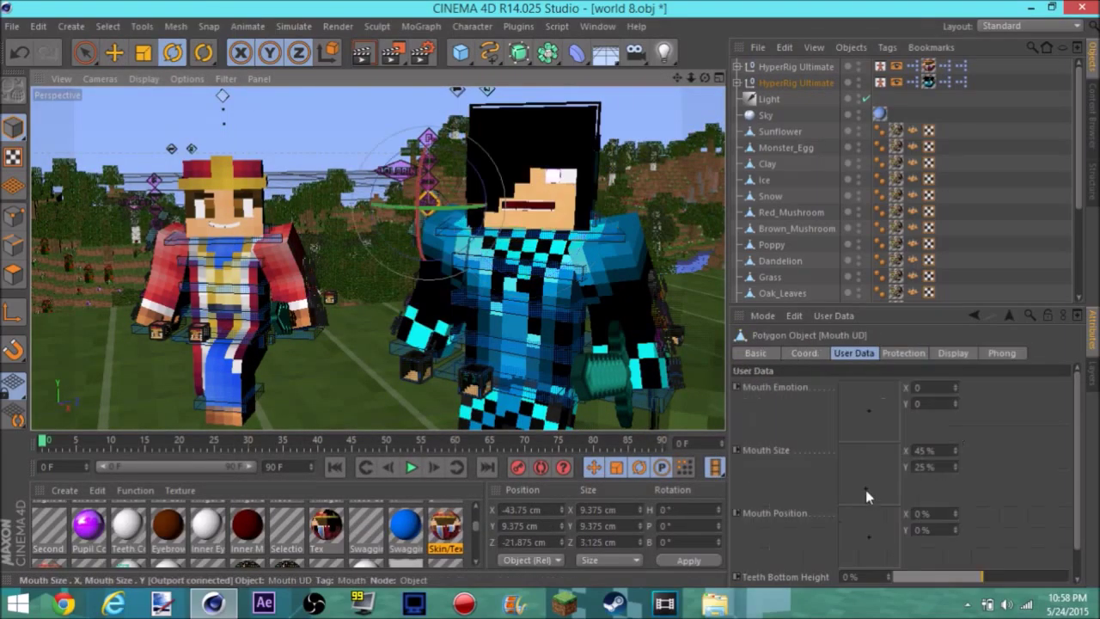
{"action": "left_click_drag", "start_coordinate": [862, 505], "coordinate": [861, 504]}
{"action": "scroll", "coordinate": [1079, 467], "scroll_direction": "down", "scroll_amount": 1}
{"action": "left_click_drag", "start_coordinate": [853, 461], "coordinate": [866, 466]}
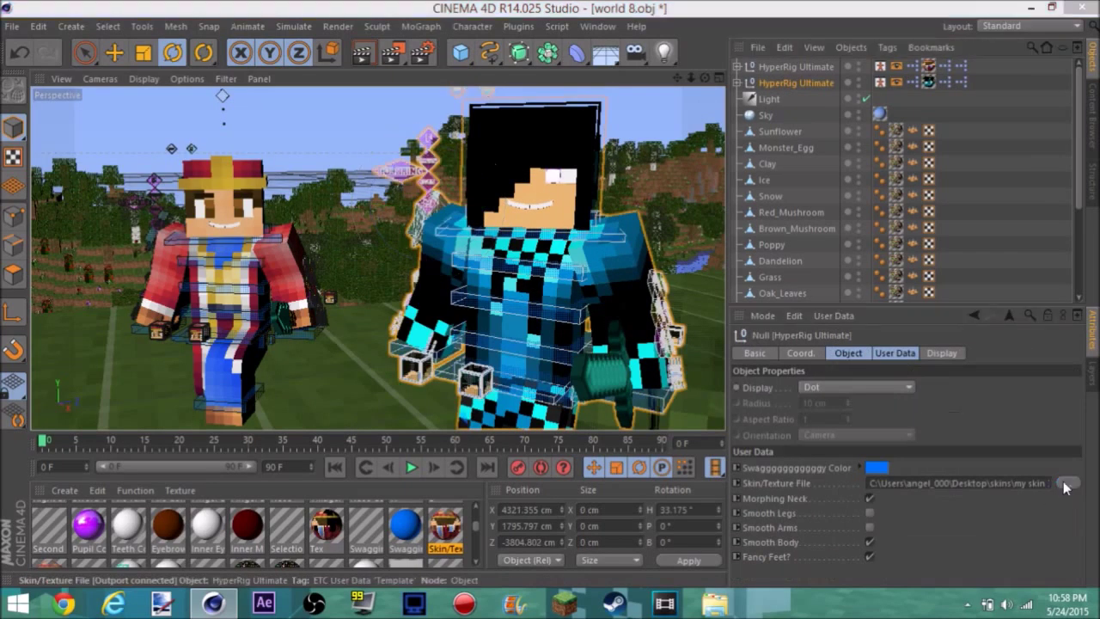
Check the skin file and Pupil Color material, then add a new light to the scene.
{"action": "left_click", "coordinate": [1066, 485]}
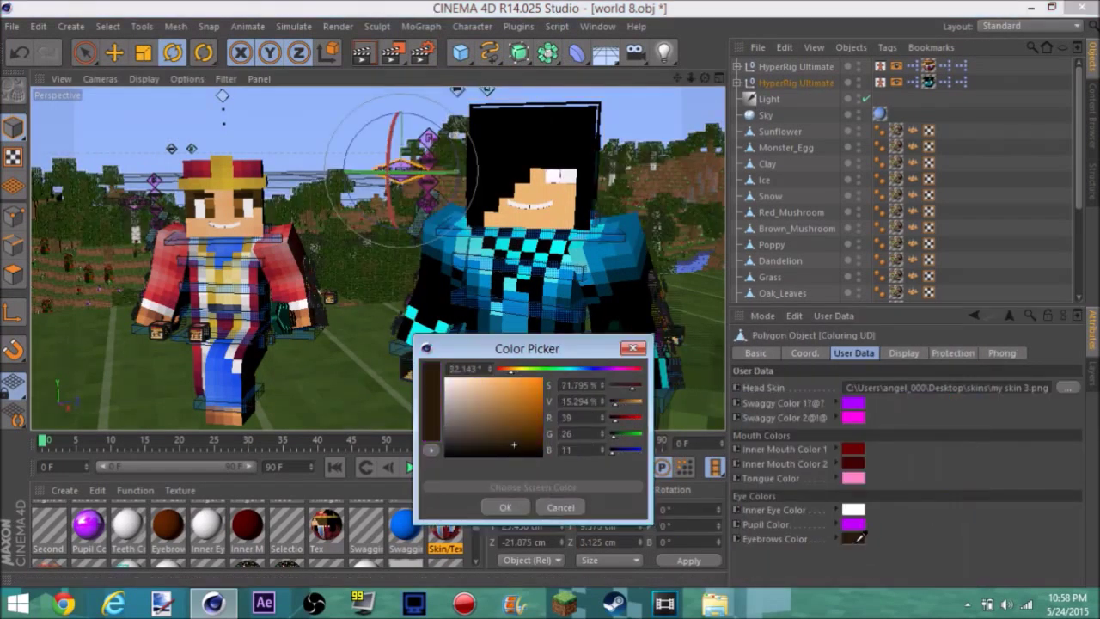
{"action": "scroll", "coordinate": [475, 526], "scroll_direction": "up", "scroll_amount": 1}
{"action": "double_click", "coordinate": [88, 531]}
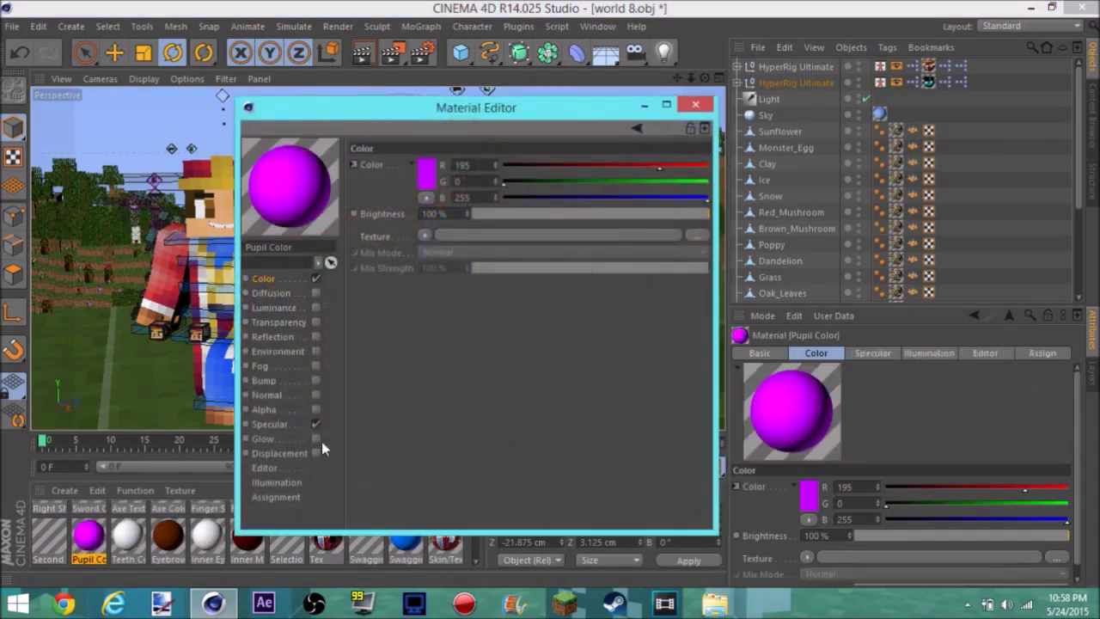
{"action": "left_click", "coordinate": [695, 105]}
{"action": "left_click", "coordinate": [664, 53]}
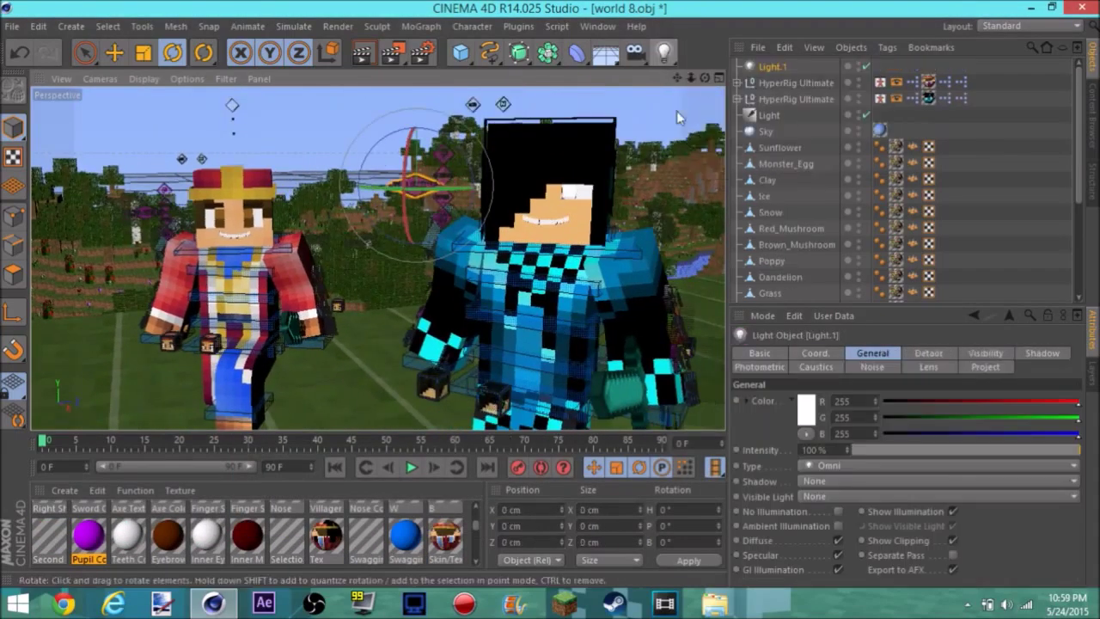
Raise Light.1 high above the landscape and bring it forward toward the characters.
{"action": "left_click", "coordinate": [114, 52]}
{"action": "left_click_drag", "start_coordinate": [507, 310], "coordinate": [329, 175]}
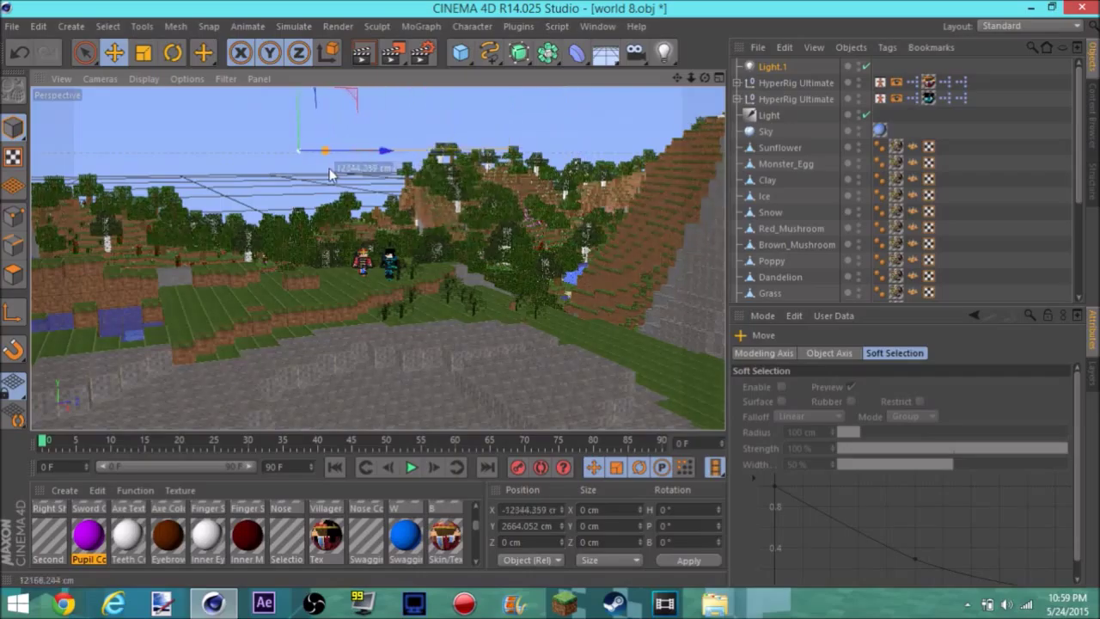
{"action": "mouse_move", "coordinate": [297, 120]}
{"action": "left_mouse_down"}
{"action": "mouse_move", "coordinate": [284, 121]}
{"action": "mouse_move", "coordinate": [305, 118]}
{"action": "left_mouse_up"}
{"action": "left_click_drag", "start_coordinate": [418, 179], "coordinate": [377, 259]}
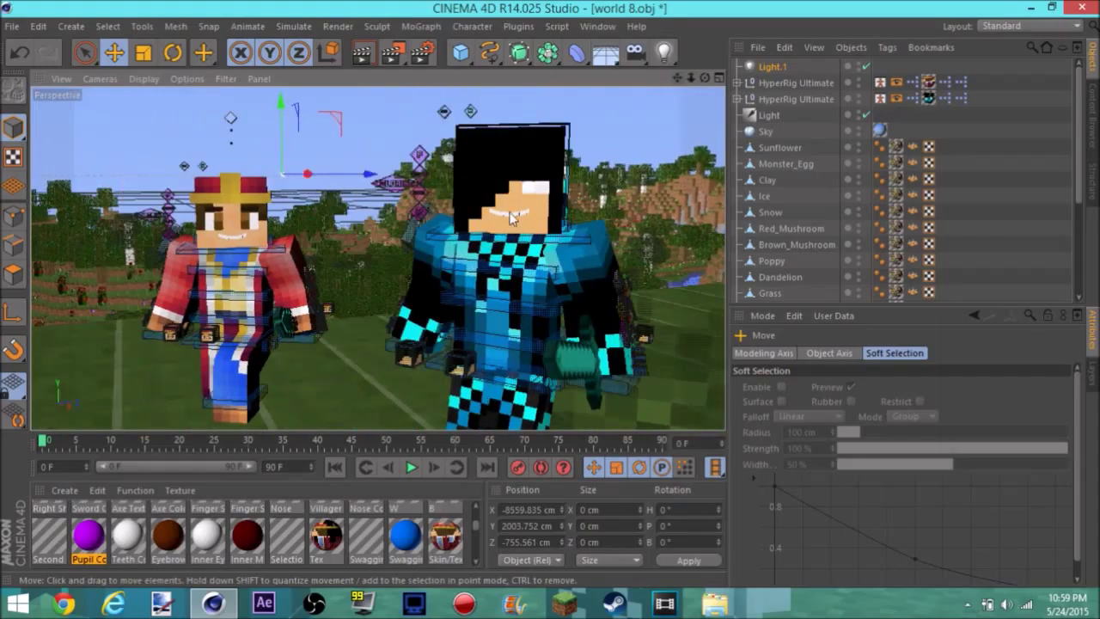
Turn the blue character's head sideways with the Rotate tool.
{"action": "left_click", "coordinate": [507, 215]}
{"action": "key", "text": "r"}
{"action": "left_click_drag", "start_coordinate": [516, 233], "coordinate": [537, 233]}
{"action": "left_click", "coordinate": [245, 253]}
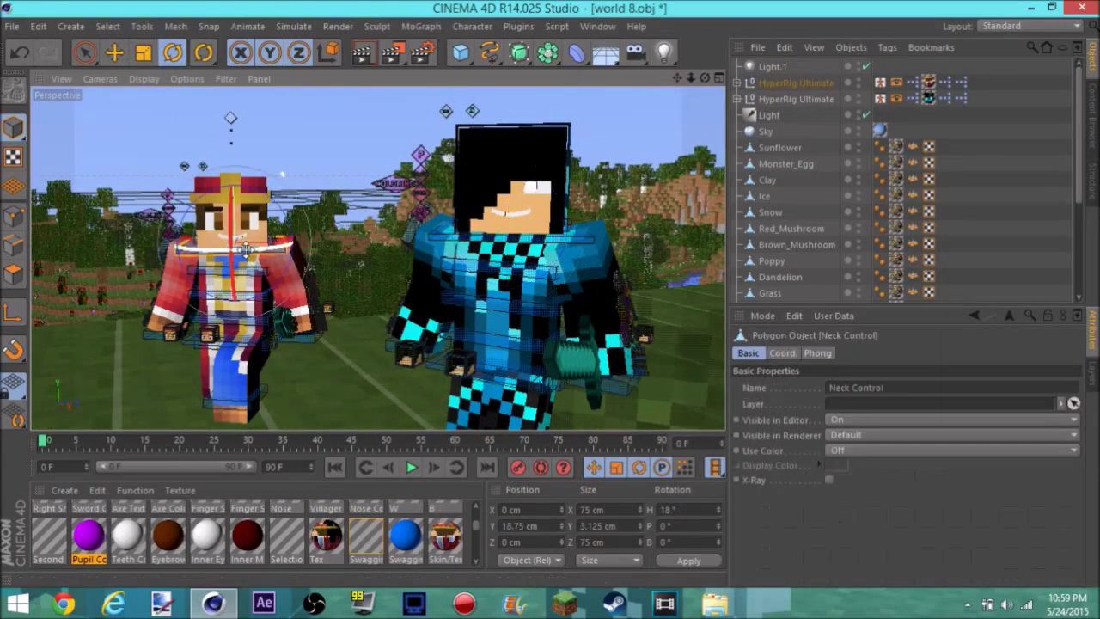
Give Light.1 a Sun 1 lens glow at 80% brightness with CINEMA 4D R4 reflexes.
{"action": "left_click", "coordinate": [282, 173]}
{"action": "key", "text": "e"}
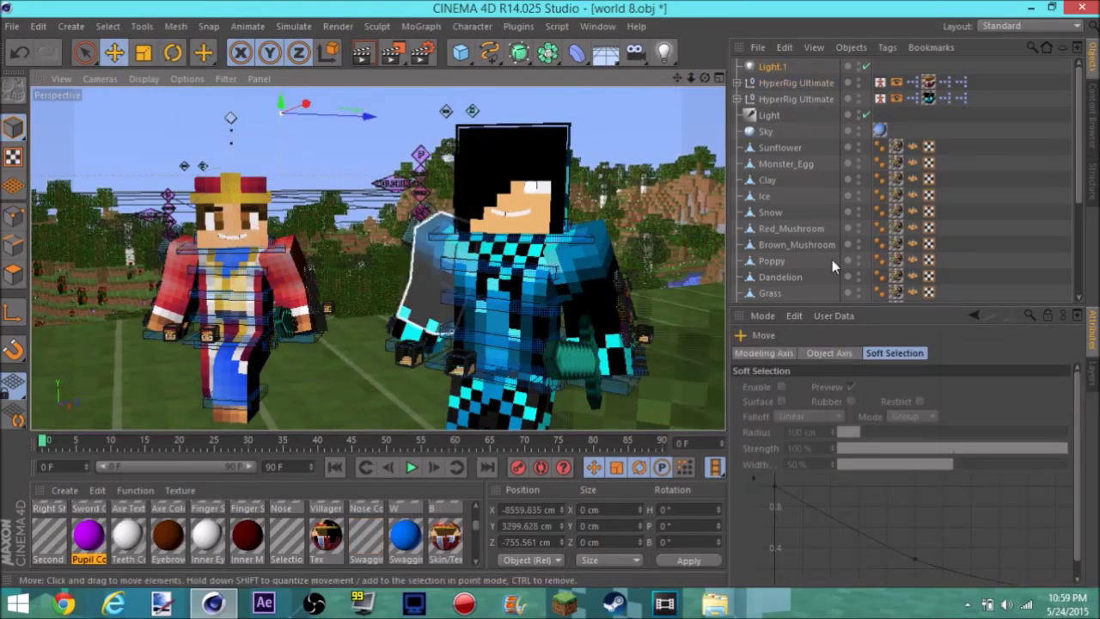
{"action": "left_click", "coordinate": [772, 66]}
{"action": "left_click", "coordinate": [928, 368]}
{"action": "left_click", "coordinate": [937, 481]}
{"action": "left_click", "coordinate": [853, 311]}
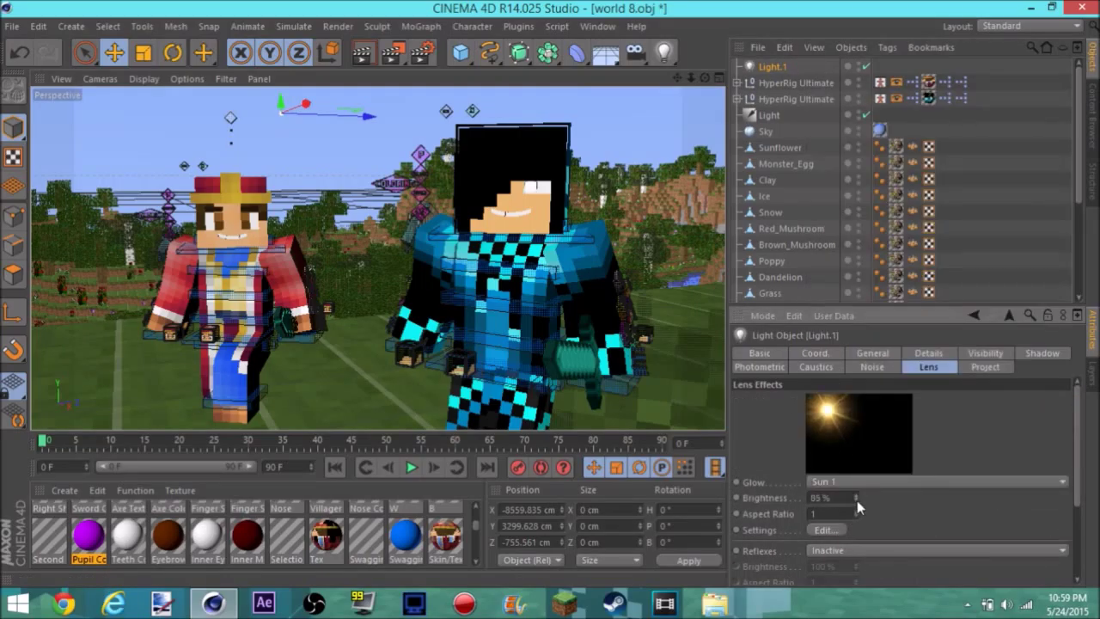
{"action": "left_click", "coordinate": [839, 550]}
{"action": "left_click", "coordinate": [864, 356]}
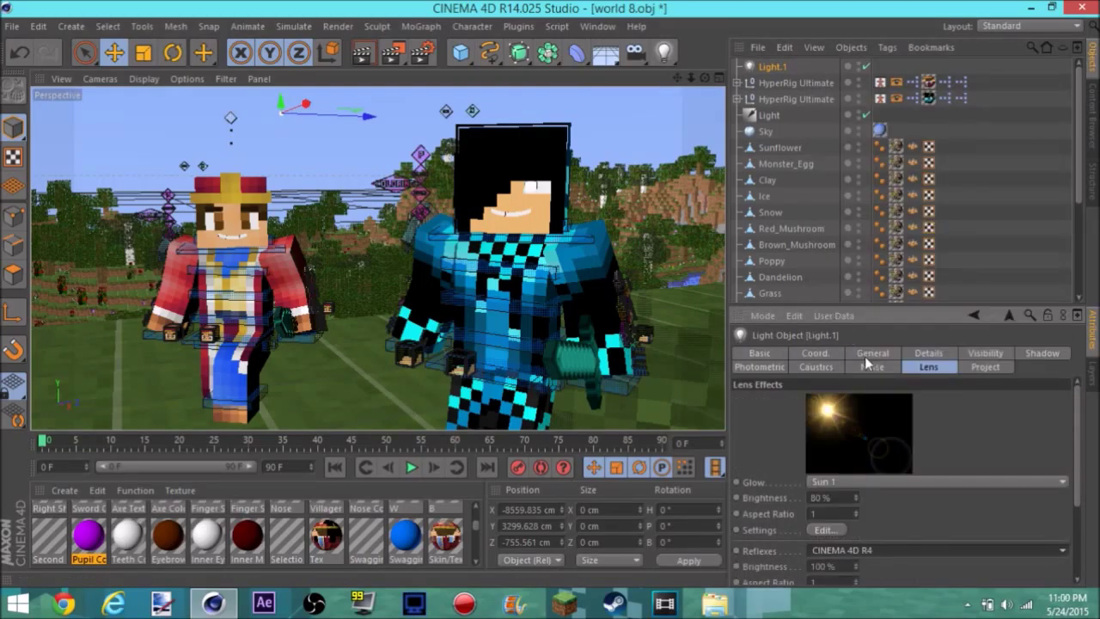
Rotate the original Light to change its direction across the scene.
{"action": "left_click", "coordinate": [769, 115]}
{"action": "key", "text": "r"}
{"action": "left_click_drag", "start_coordinate": [576, 344], "coordinate": [587, 312]}
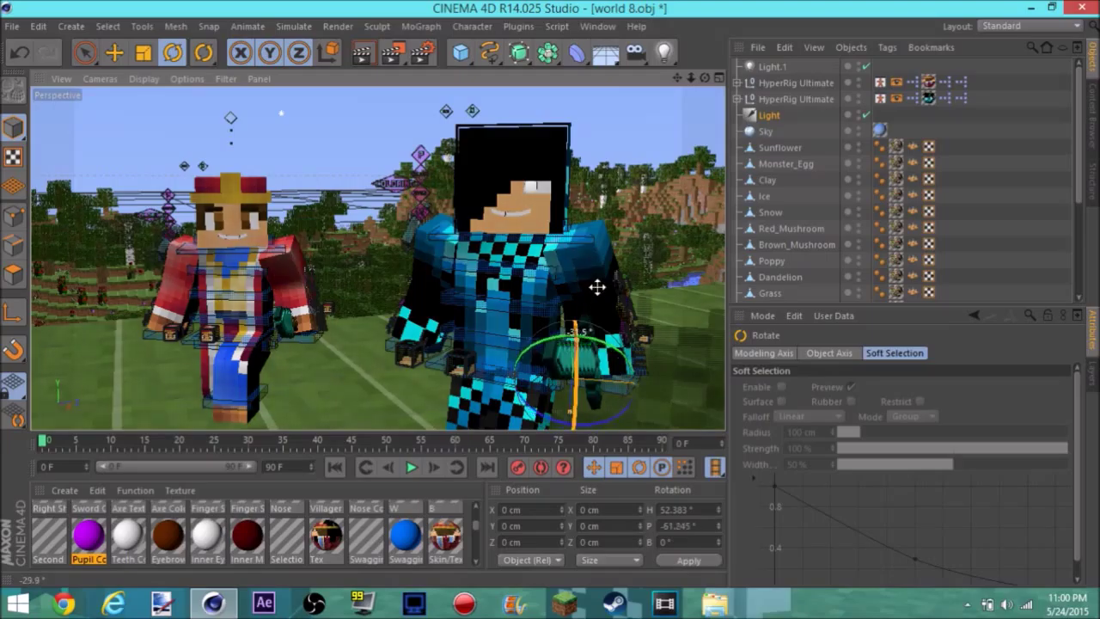
{"action": "left_click", "coordinate": [770, 116]}
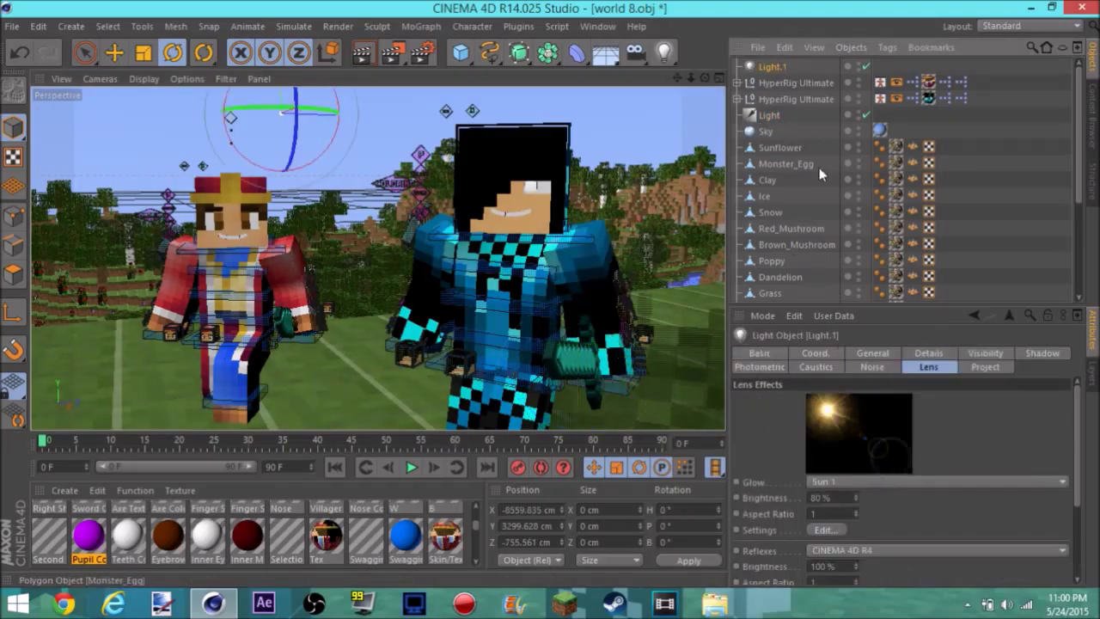